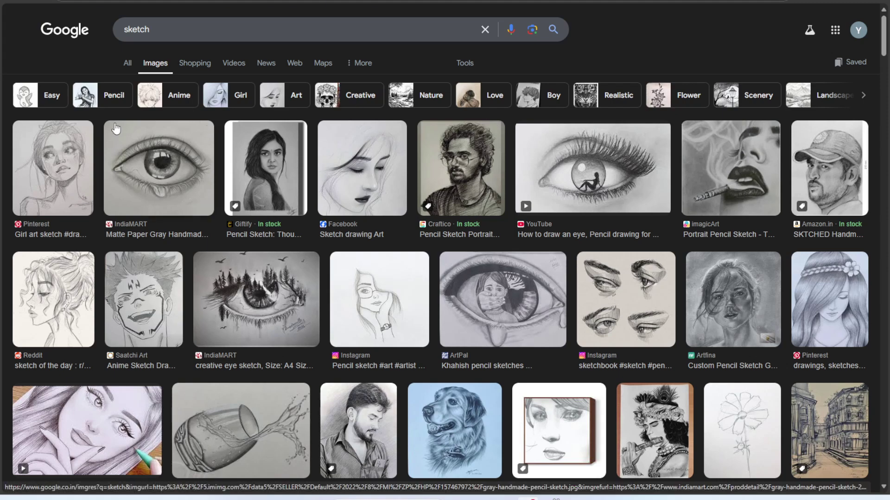
# - Scroll the 'sketch' image results and preview a bicycle sketch
pyautogui.scroll(-3, 311, 187)
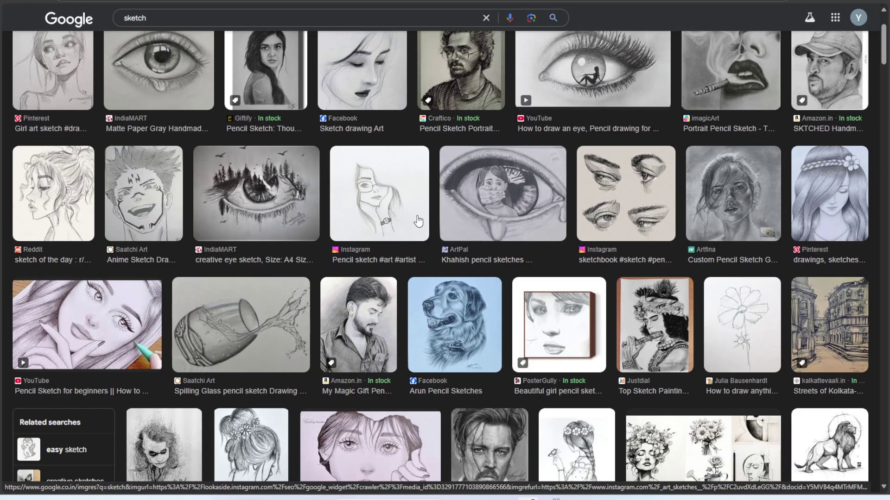
pyautogui.scroll(-3, 434, 240)
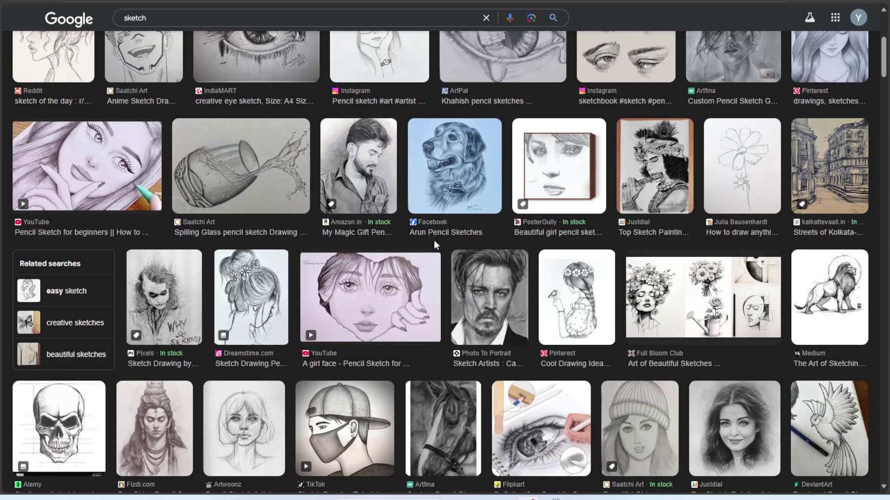
pyautogui.scroll(-5, 434, 240)
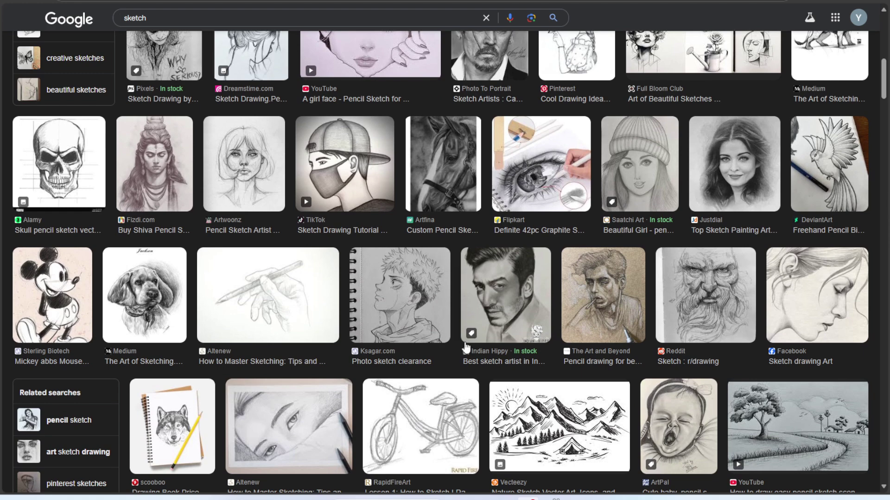
pyautogui.scroll(-2, 433, 240)
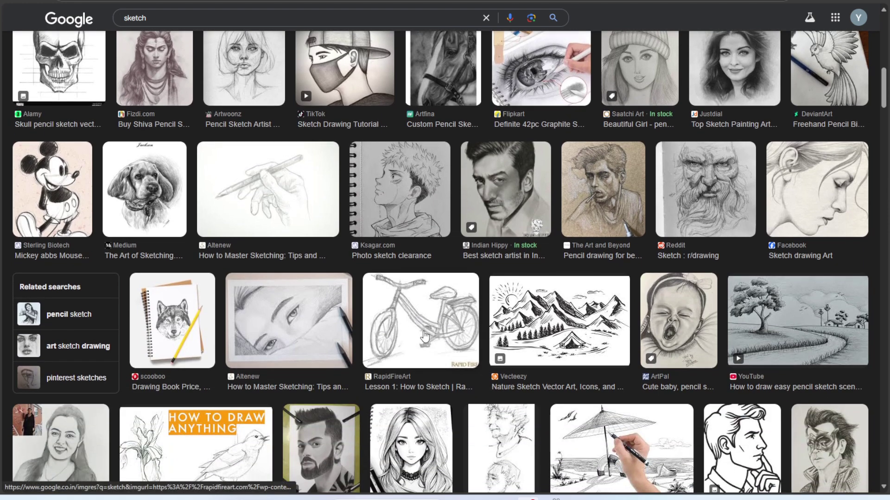
pyautogui.click(423, 335)
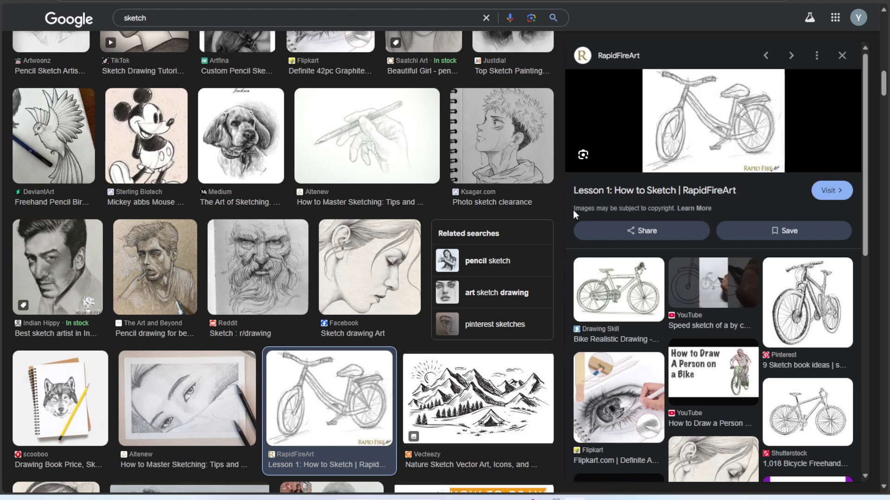
pyautogui.rightClick(715, 131)
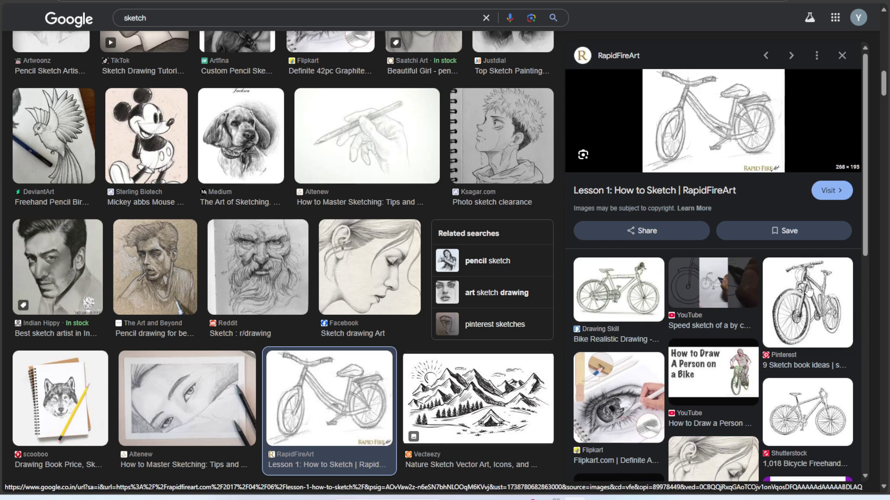
# - Find similar sketches with Google Lens and copy the Amazon.se mountain bike image
pyautogui.scroll(-1, 806, 269)
pyautogui.click(815, 262)
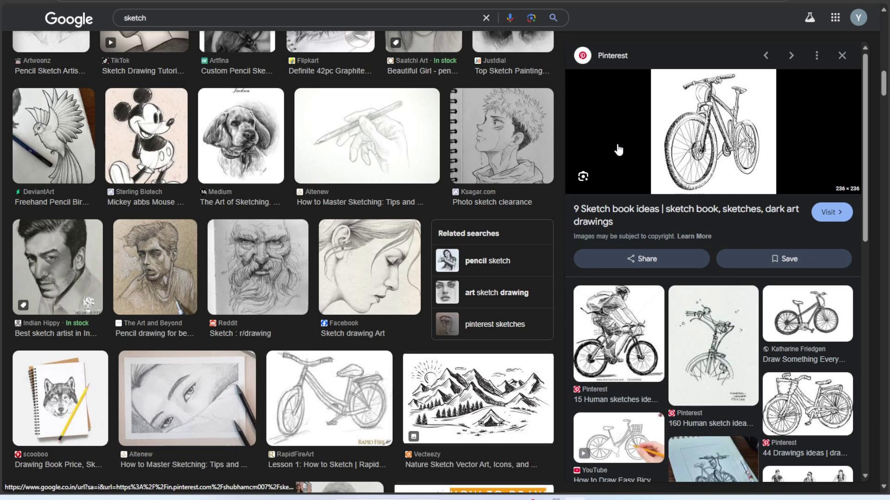
pyautogui.click(582, 177)
pyautogui.scroll(-8, 720, 292)
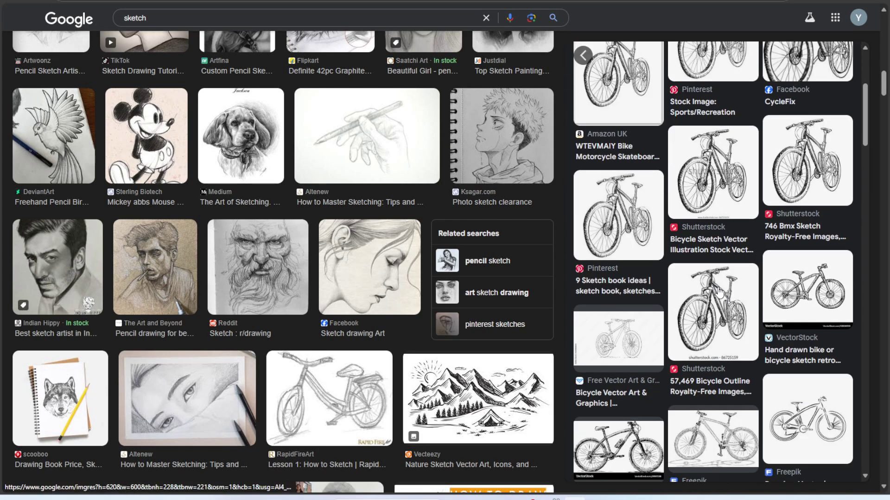
pyautogui.scroll(-2, 718, 288)
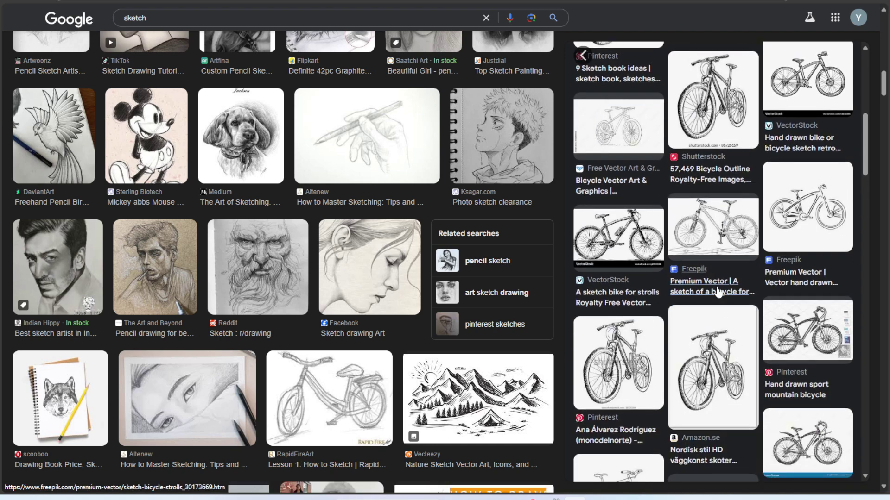
pyautogui.click(705, 374)
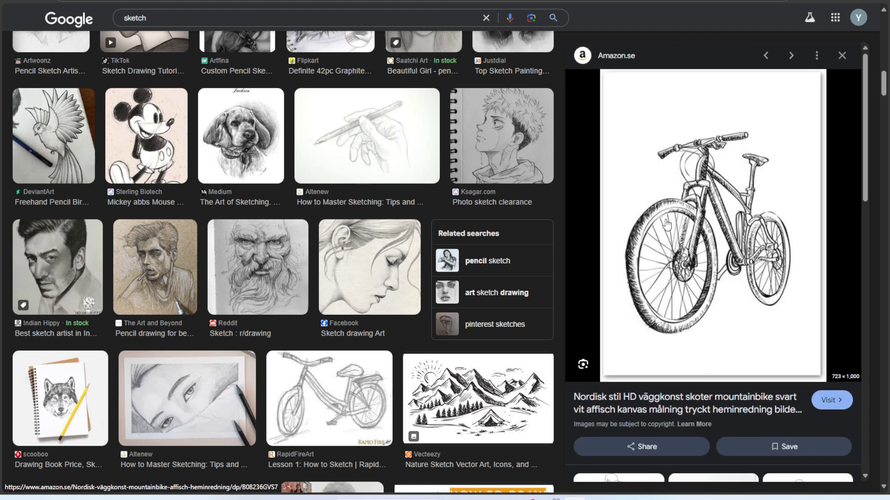
pyautogui.rightClick(634, 193)
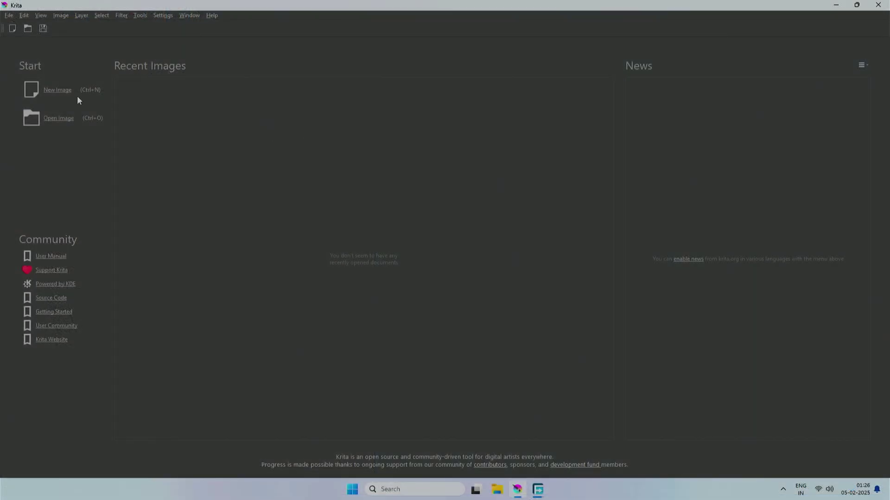
# - Create a blank 1216×832 canvas and install the AI Image Generation plugin update
pyautogui.click(56, 90)
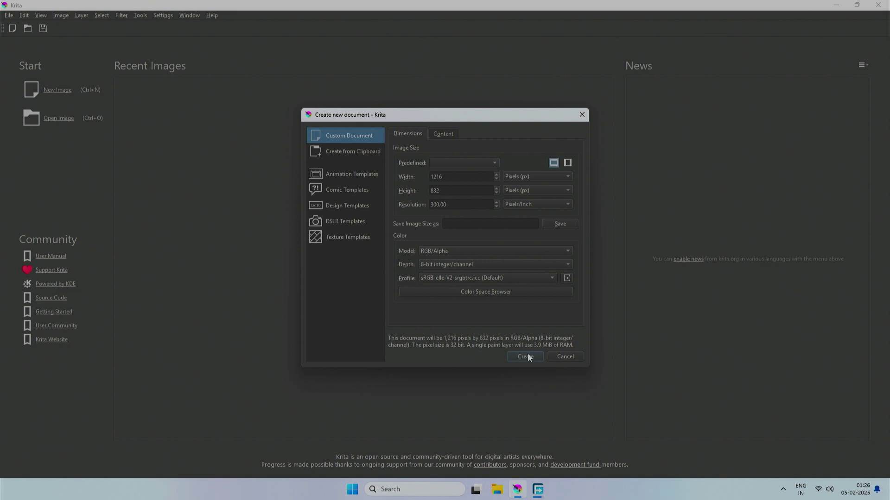
pyautogui.click(526, 355)
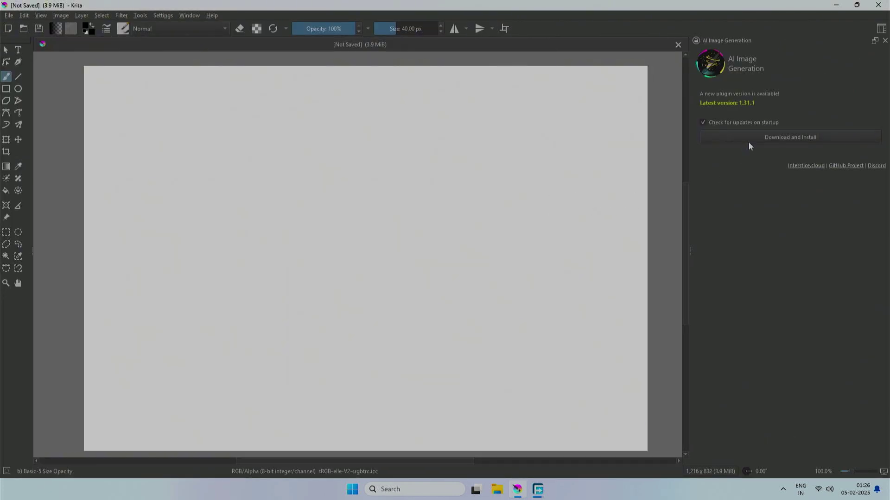
pyautogui.click(764, 139)
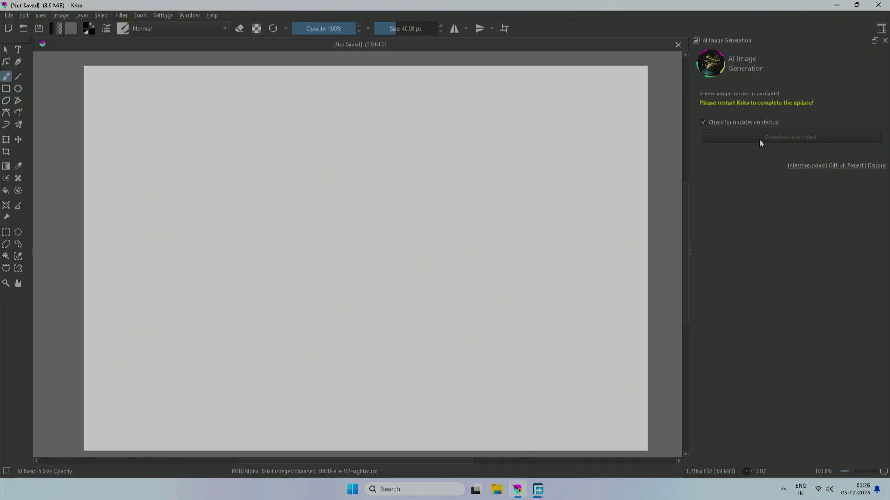
# - Expand the Stable Diffusion 1.5 package list and select Serenity and ControlNet Scribble
pyautogui.click(789, 119)
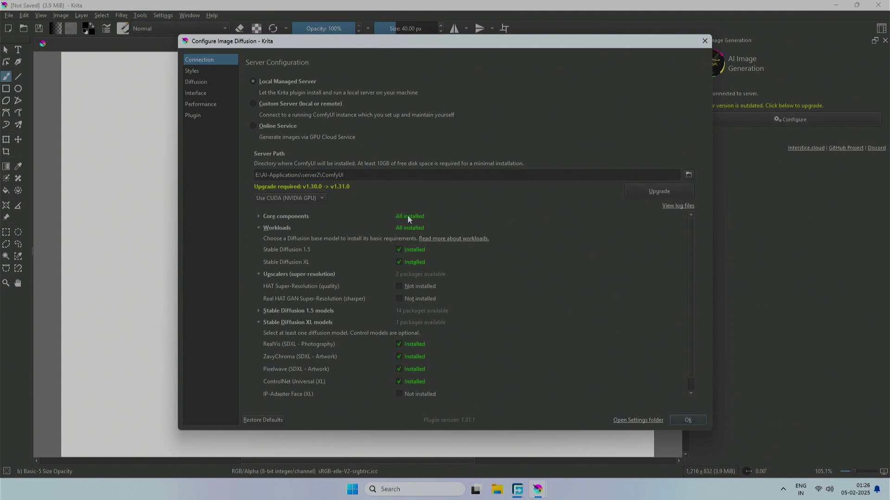
pyautogui.scroll(-1, 357, 319)
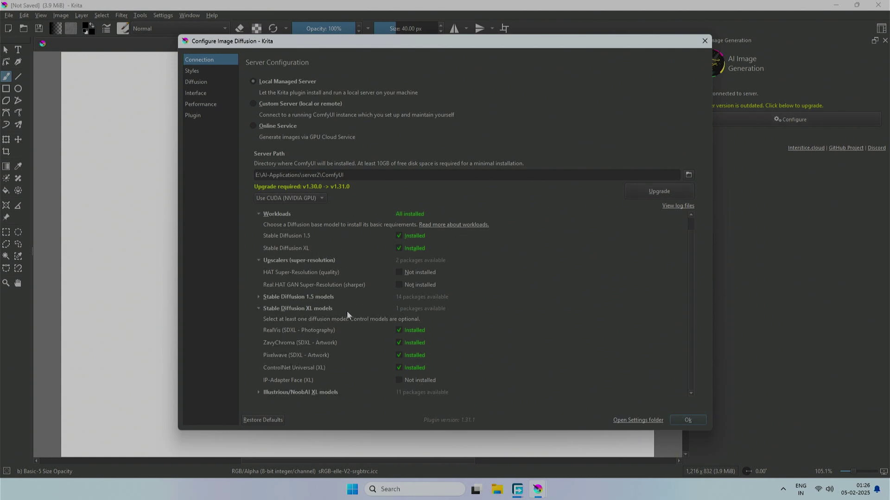
pyautogui.click(258, 298)
pyautogui.scroll(-1, 323, 301)
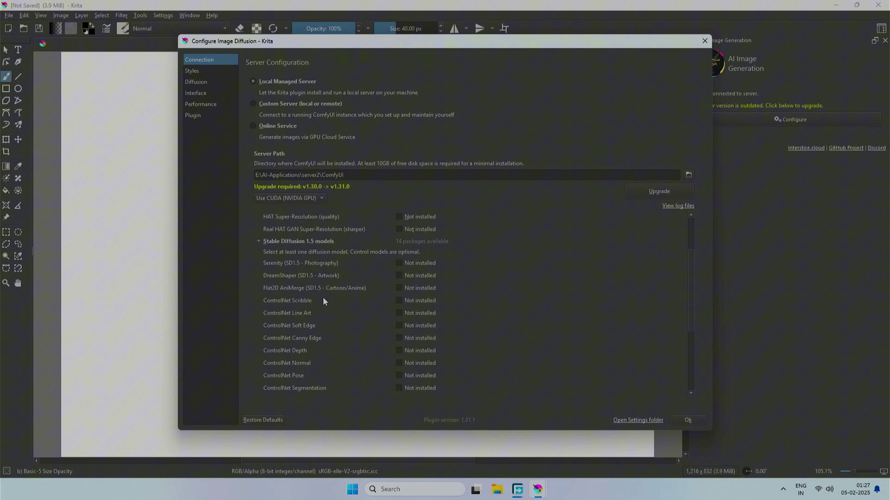
pyautogui.scroll(-1, 323, 301)
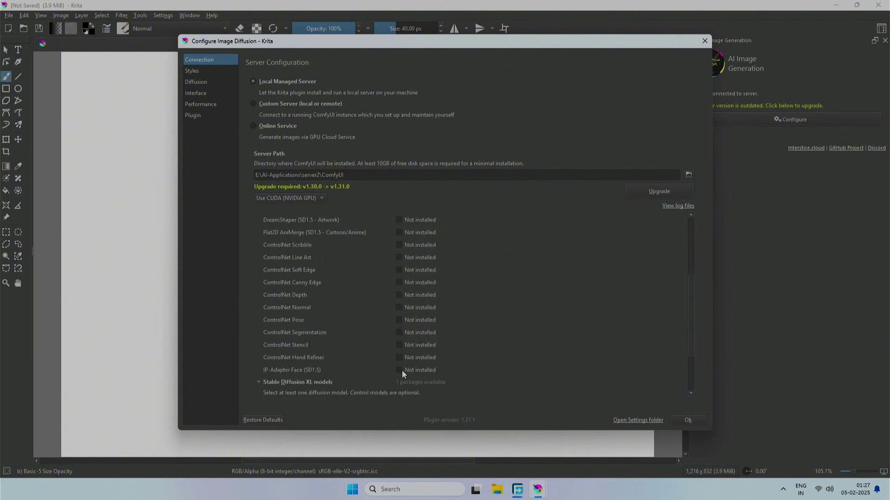
pyautogui.scroll(1, 402, 232)
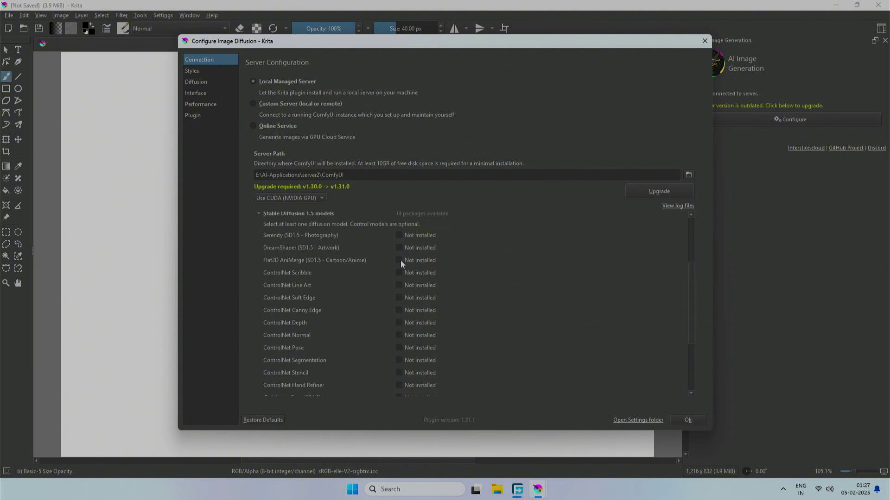
pyautogui.click(399, 236)
pyautogui.click(399, 274)
# - Select the ControlNet Pose, ControlNet Stencil and IP-Adapter Face packages, completing all 14
pyautogui.click(400, 347)
pyautogui.click(398, 373)
pyautogui.scroll(-1, 402, 375)
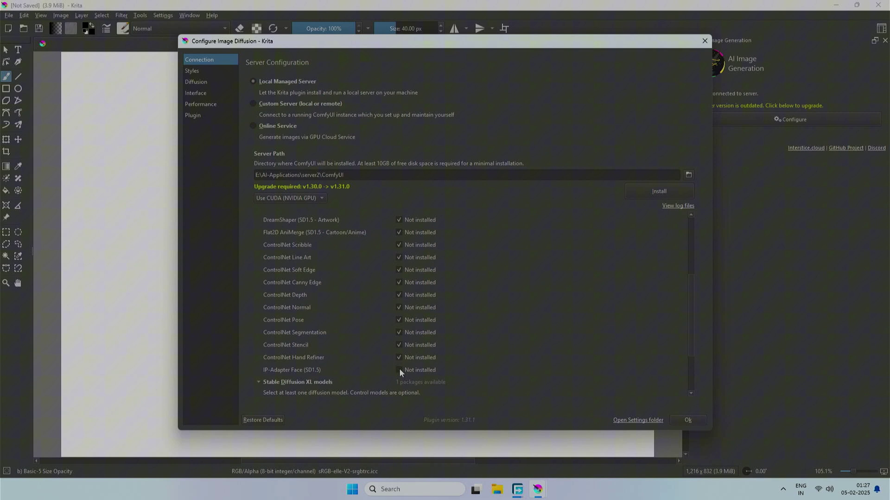
pyautogui.click(399, 370)
pyautogui.scroll(-2, 408, 366)
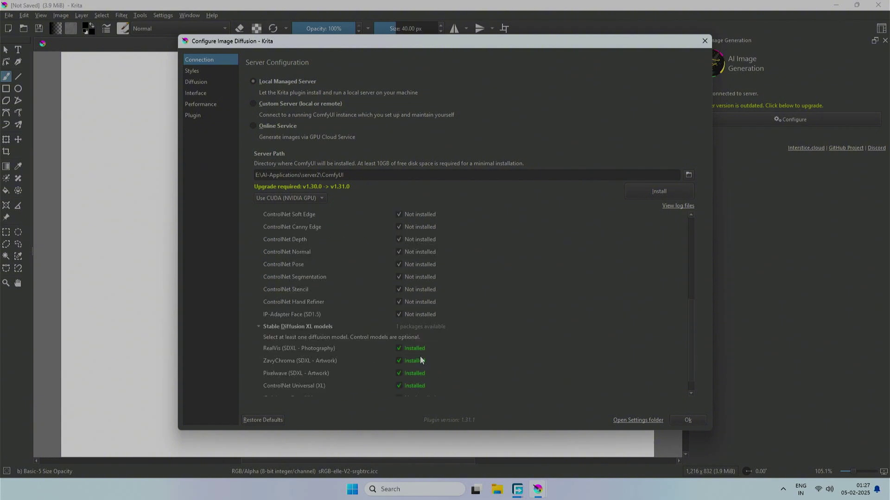
pyautogui.scroll(-1, 421, 361)
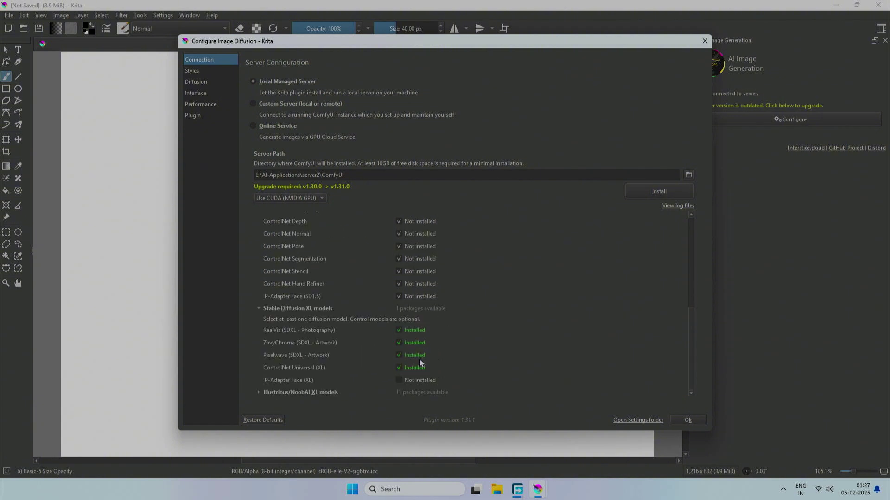
pyautogui.scroll(10, 366, 357)
pyautogui.scroll(1, 367, 356)
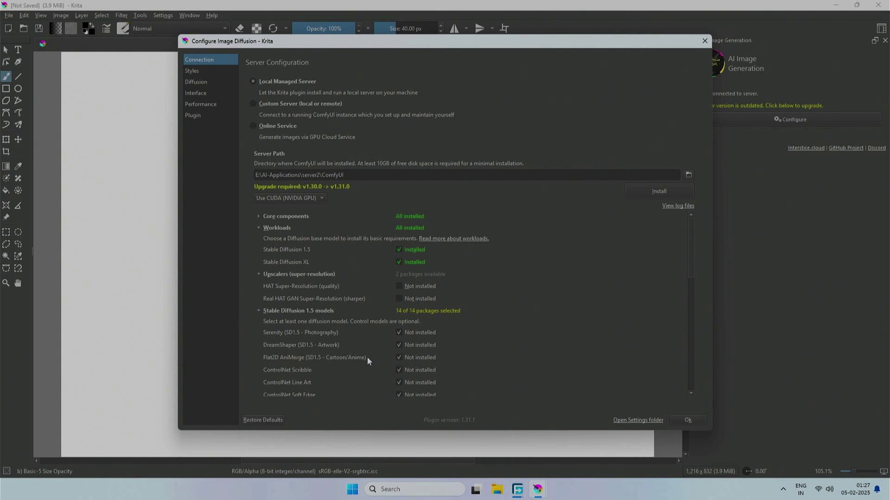
# - Start installing the SD1.5 packages, then insert bicycle.jpg from Explorer as a new layer
pyautogui.click(657, 192)
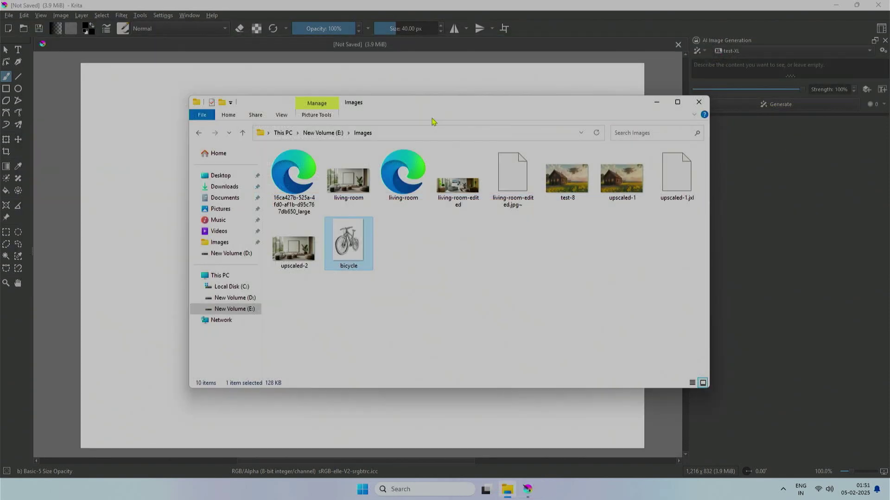
pyautogui.moveTo(414, 107); pyautogui.dragTo(720, 133)
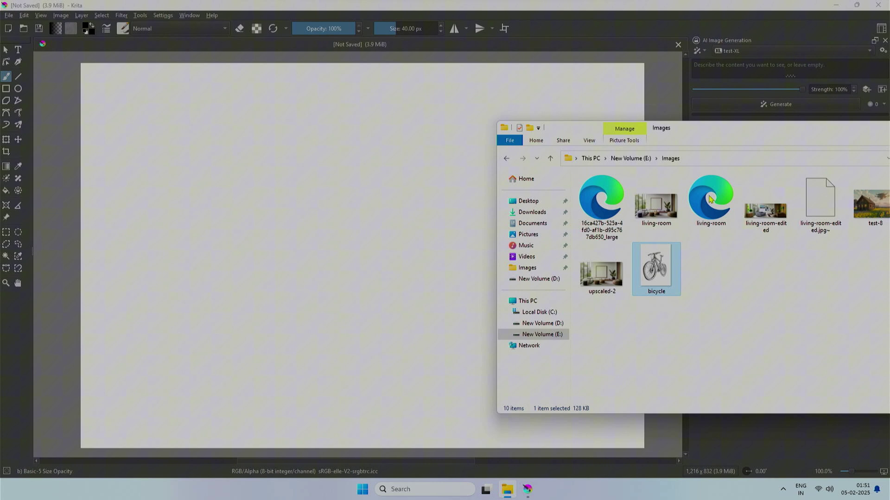
pyautogui.moveTo(660, 276); pyautogui.dragTo(412, 307)
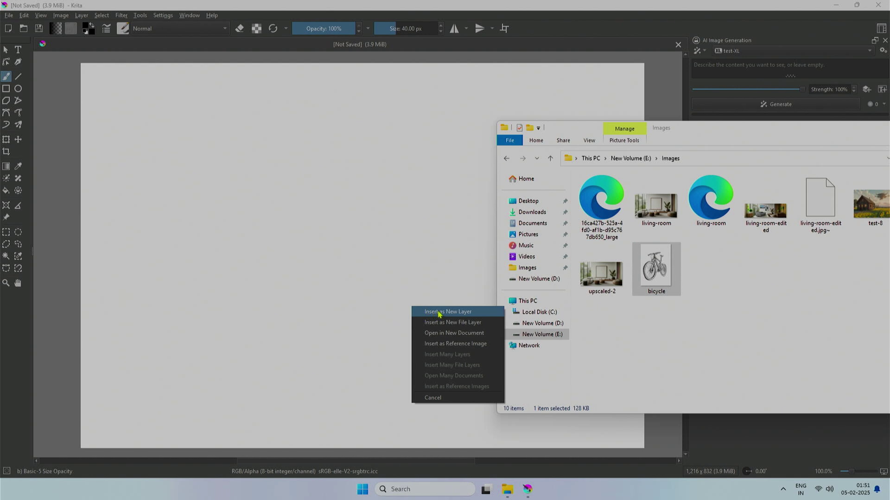
pyautogui.click(438, 312)
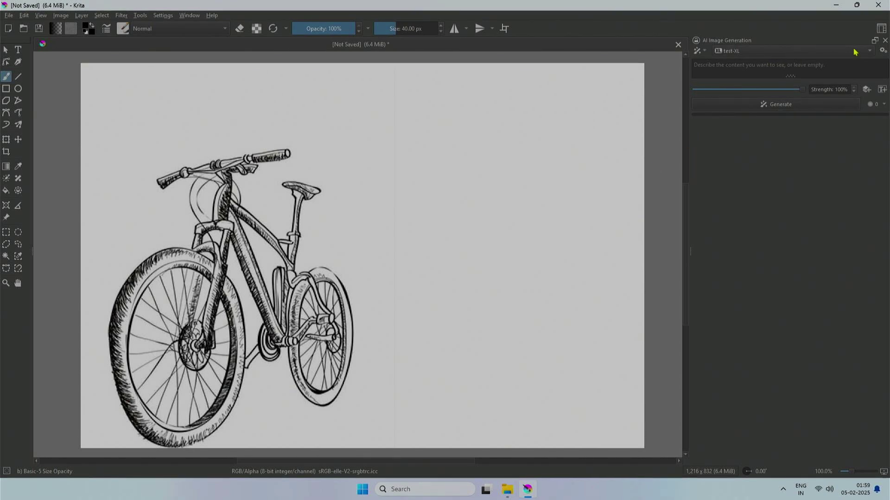
# - Switch to the Big_Paint workspace and toggle bicycle.jpg's visibility off and on
pyautogui.click(884, 29)
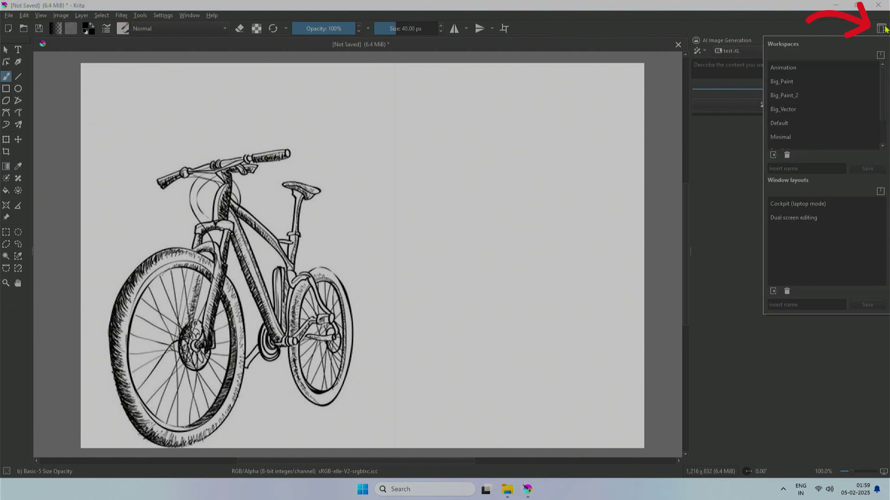
pyautogui.click(776, 81)
pyautogui.click(717, 94)
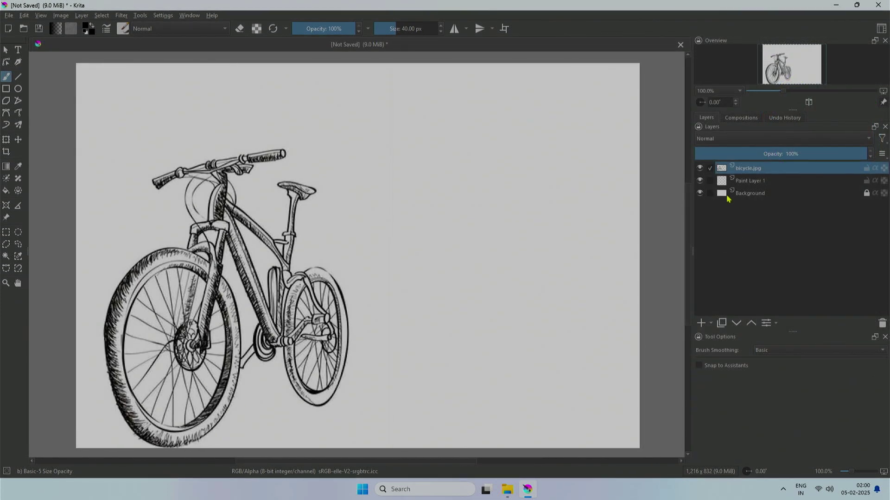
pyautogui.click(699, 170)
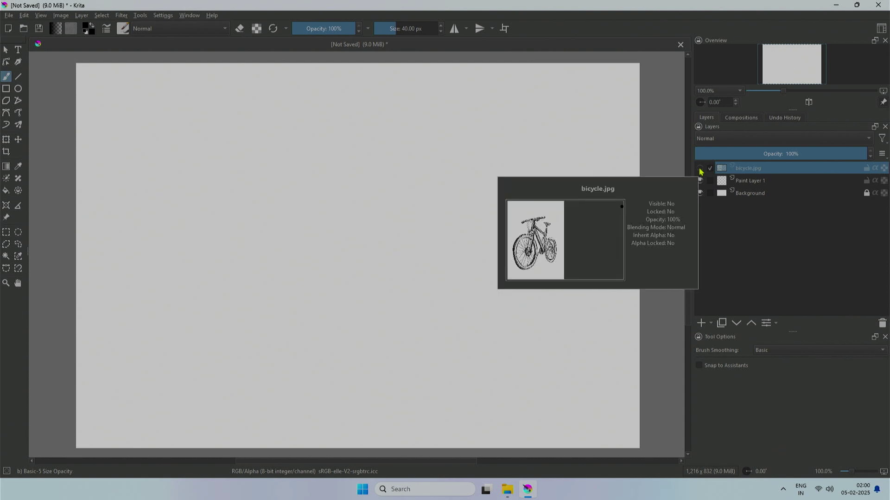
pyautogui.click(700, 170)
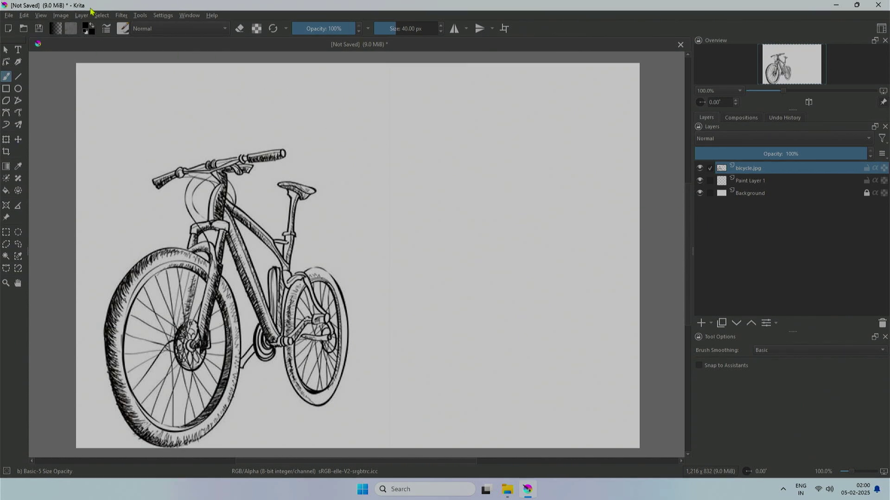
# - Enable the AI Image Generation docker from Settings > Dockers
pyautogui.click(163, 15)
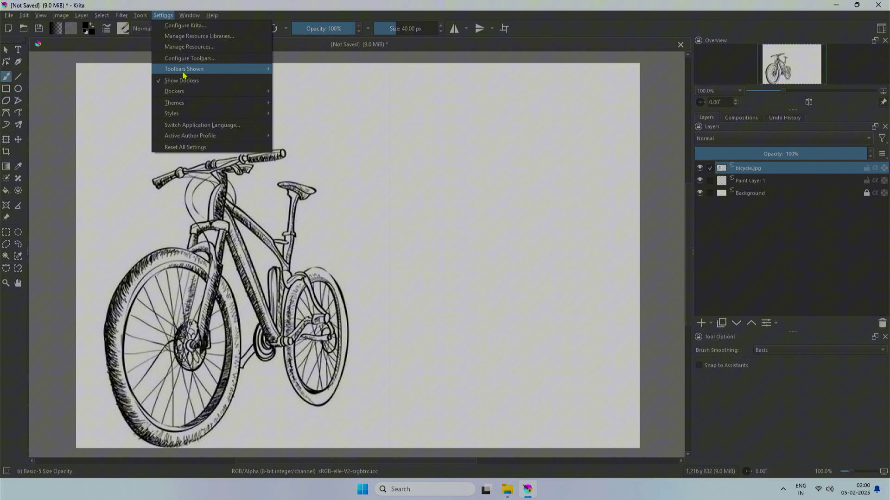
pyautogui.moveTo(216, 92)
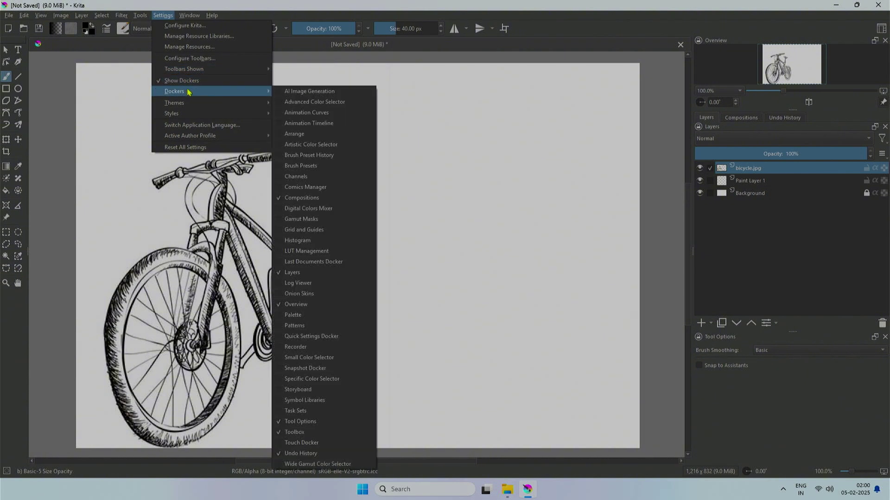
pyautogui.click(299, 91)
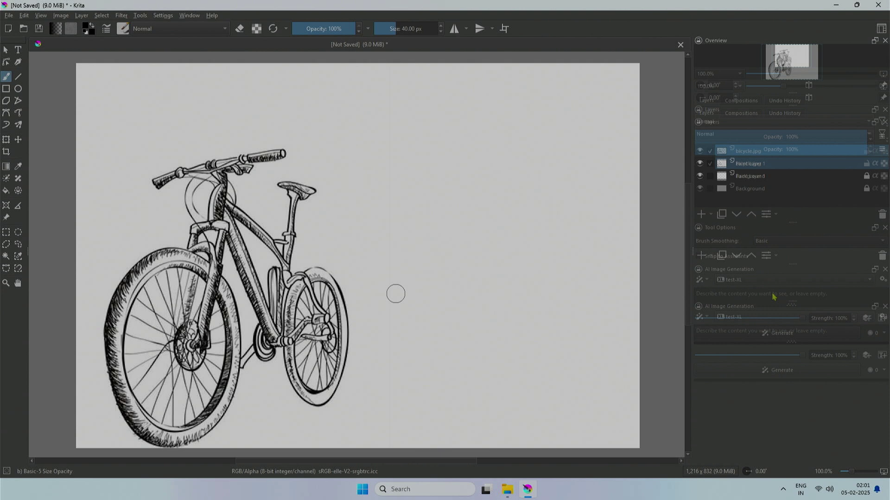
# - Move the bicycle sketch right toward the canvas centre
pyautogui.click(18, 139)
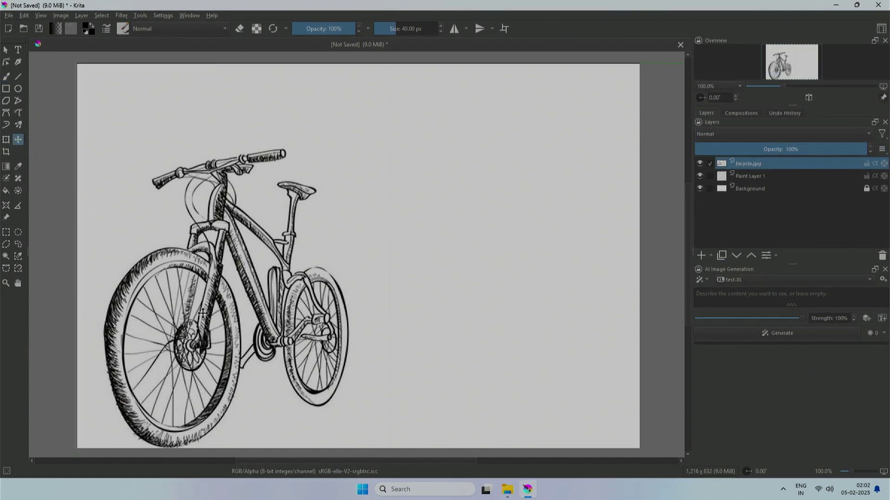
pyautogui.moveTo(227, 320); pyautogui.dragTo(308, 299)
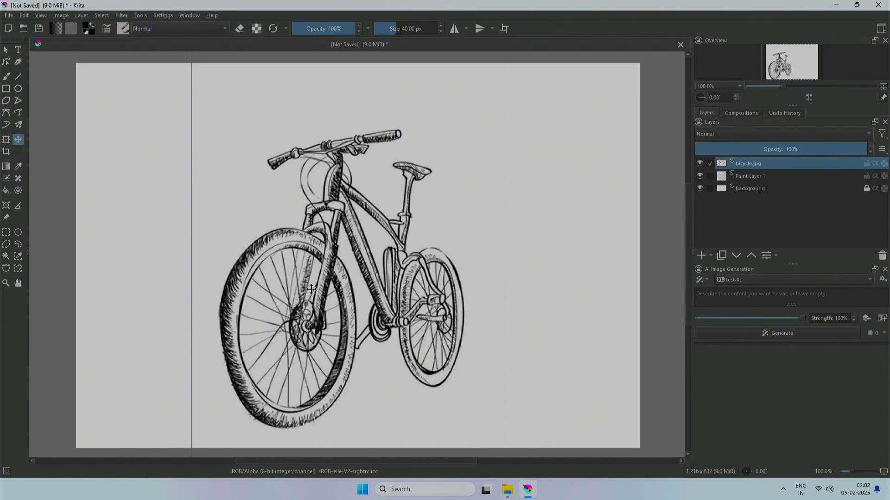
pyautogui.scroll(-1, 308, 296)
pyautogui.scroll(1, 326, 281)
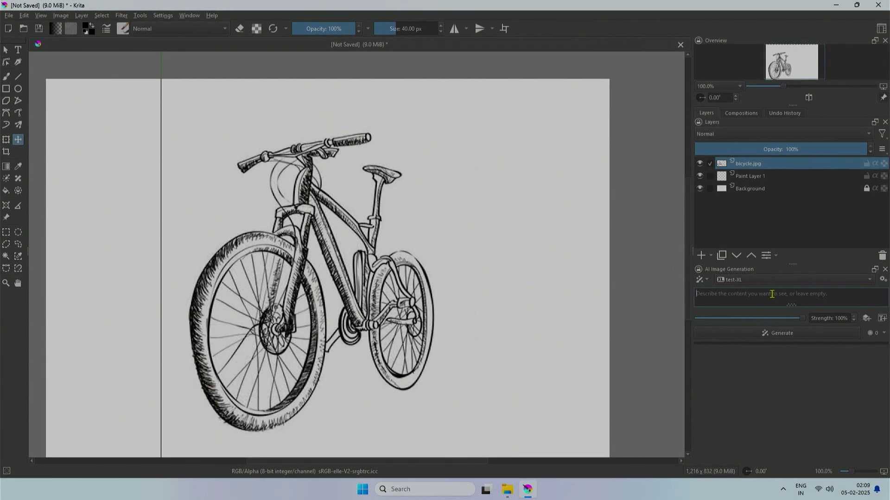
# - Choose the Digital Artwork generation style and review its settings
pyautogui.click(788, 280)
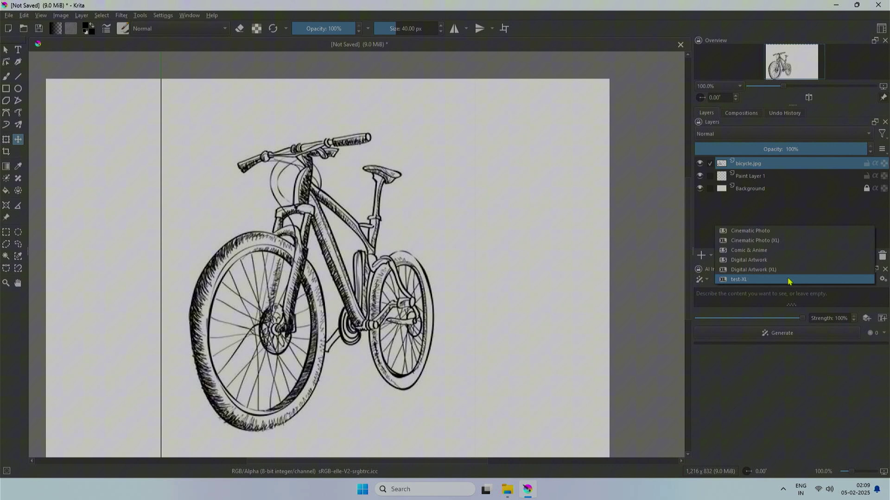
pyautogui.click(749, 260)
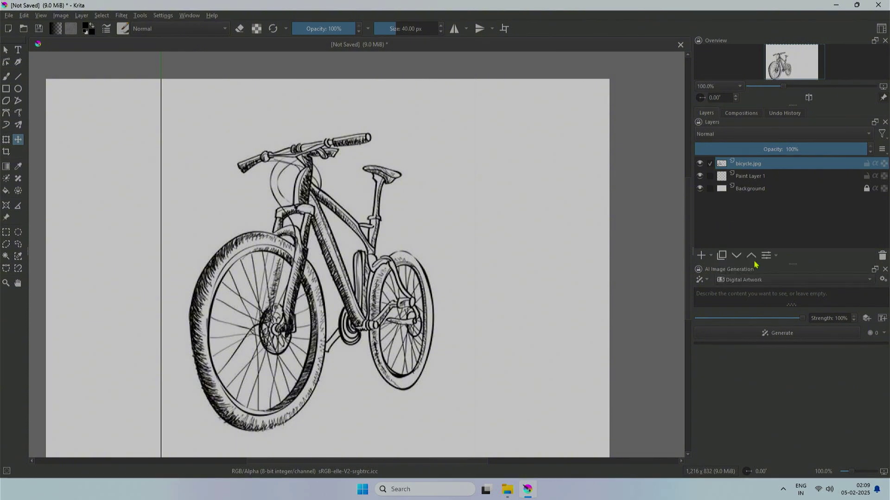
pyautogui.click(883, 280)
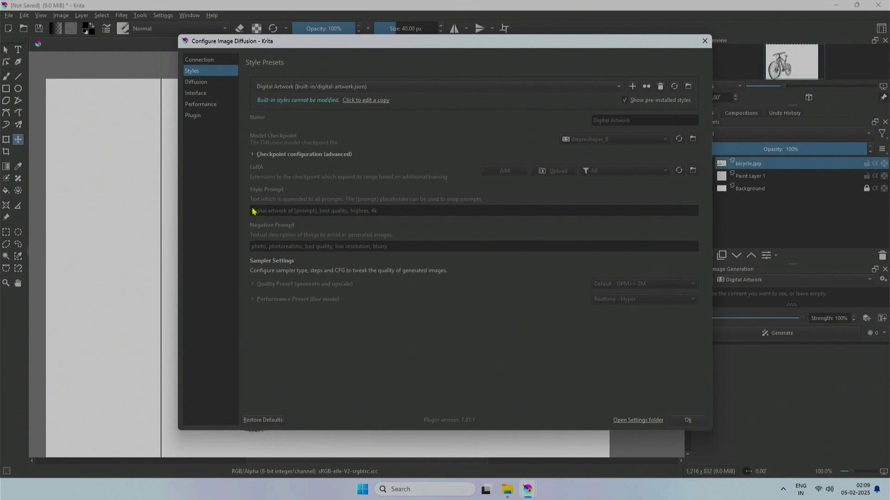
pyautogui.press('Escape')
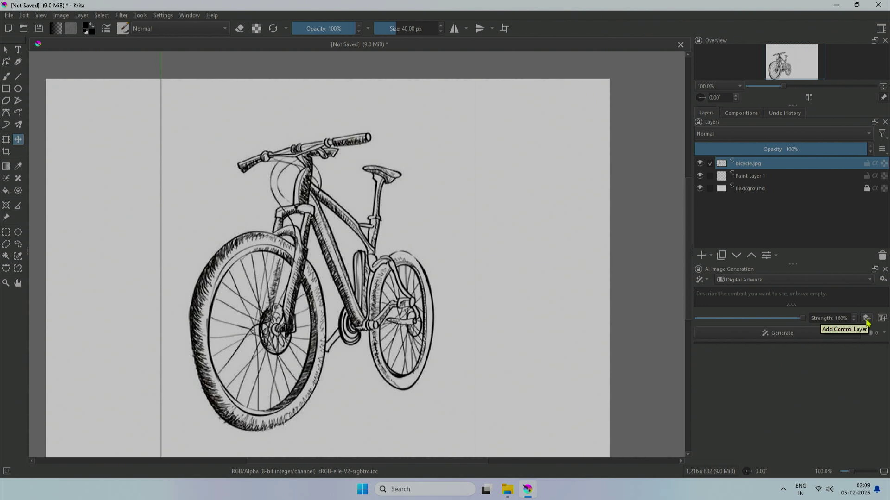
# - Add a control layer from bicycle.jpg and change its type from Scribble to Line Art
pyautogui.click(867, 319)
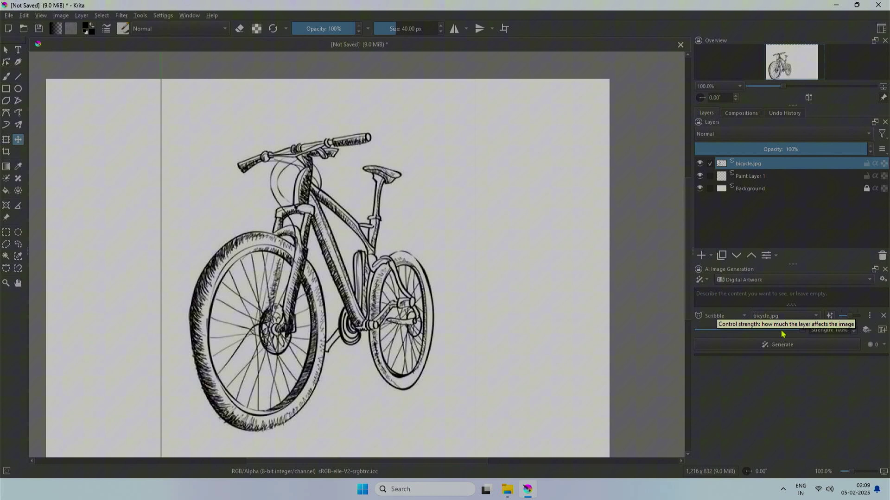
pyautogui.click(722, 317)
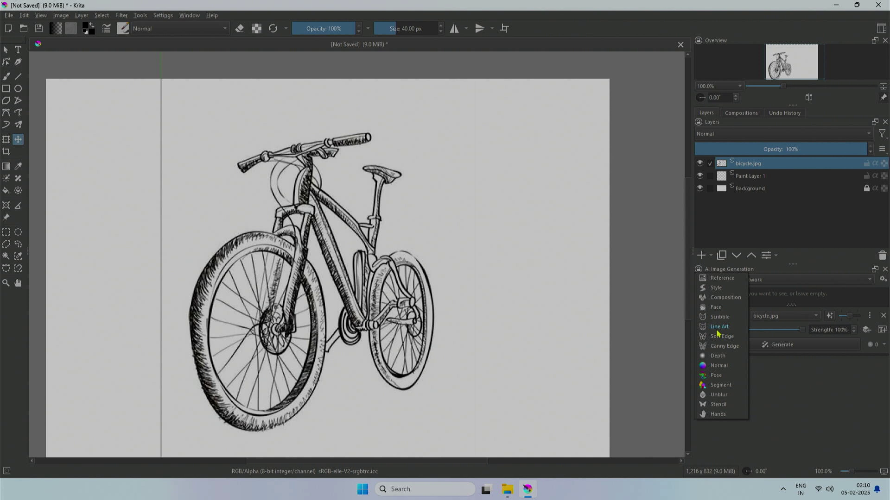
pyautogui.click(717, 329)
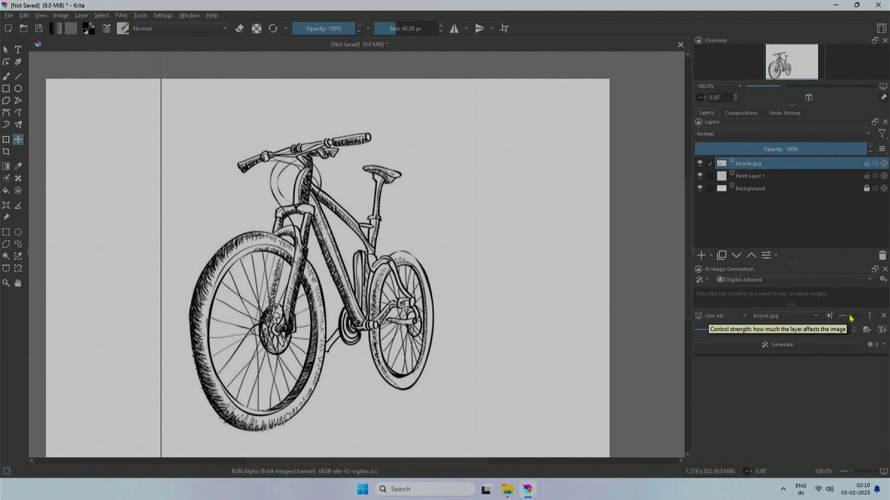
# - Generate a render of the sketch, yielding a blue bicycle against a beige wall
pyautogui.click(786, 347)
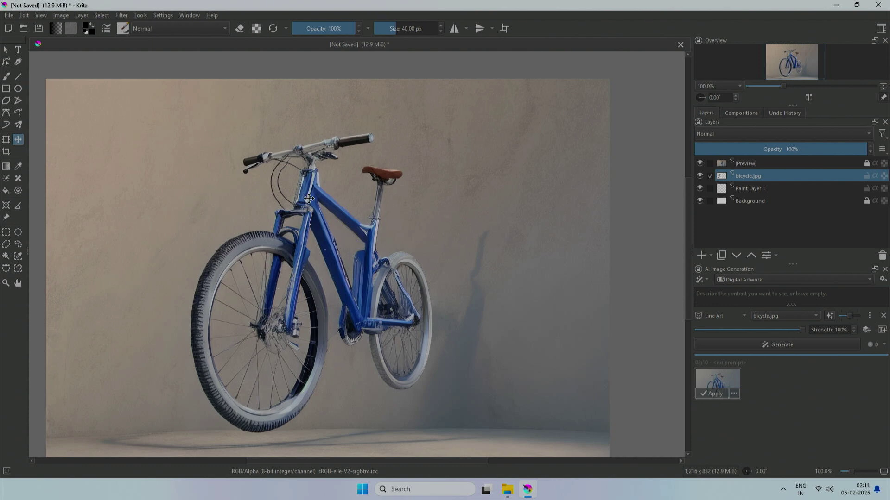
# - Generate with the prompt 'a bicycle near the wall' and preview the result
pyautogui.click(742, 299)
pyautogui.write('a bicycle near the wall')
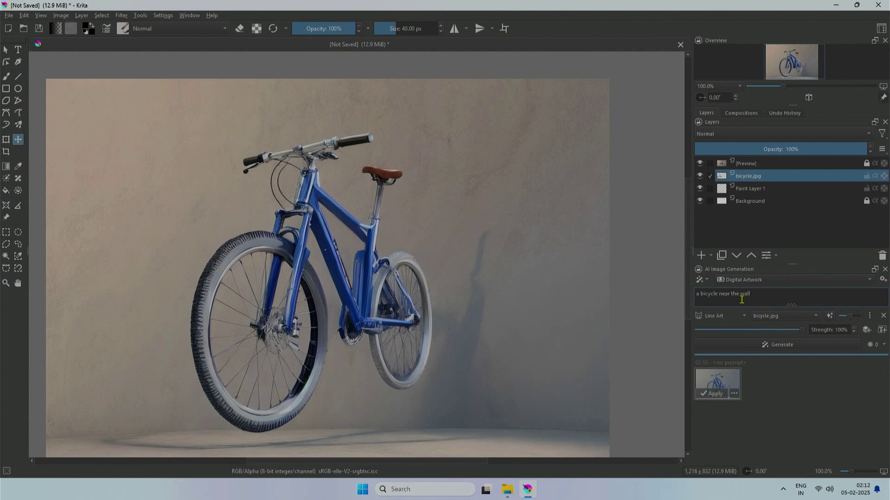
pyautogui.click(770, 344)
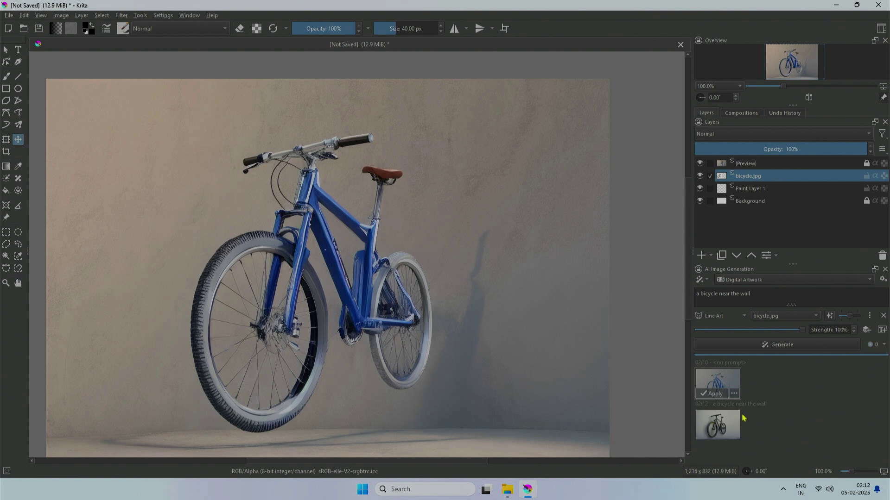
pyautogui.click(719, 430)
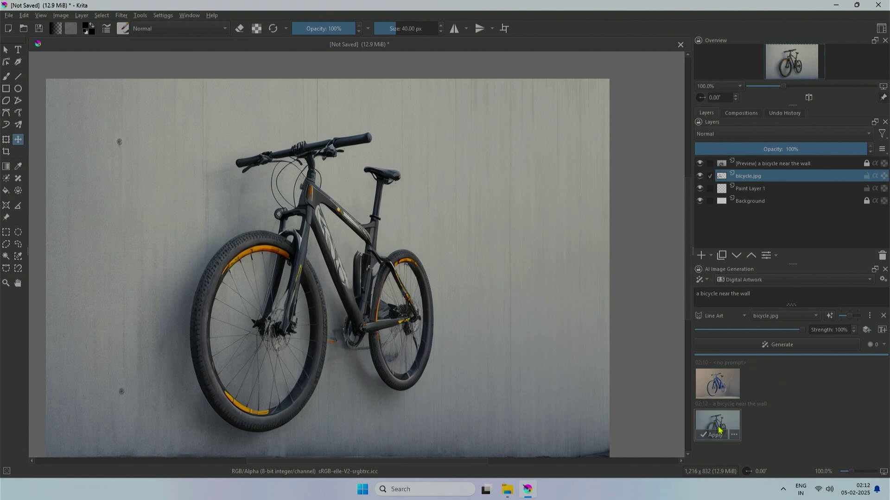
# - Edit the prompt to end with 'on the streets' and generate again
pyautogui.click(760, 298)
pyautogui.press('BackSpace')
pyautogui.press('BackSpace')
pyautogui.press('BackSpace')
pyautogui.press('BackSpace')
pyautogui.press('BackSpace')
pyautogui.press('BackSpace')
pyautogui.press('BackSpace')
pyautogui.press('BackSpace')
pyautogui.press('BackSpace')
pyautogui.press('BackSpace')
pyautogui.press('BackSpace')
pyautogui.press('BackSpace')
pyautogui.press('BackSpace')
pyautogui.press('BackSpace')
pyautogui.write('on')
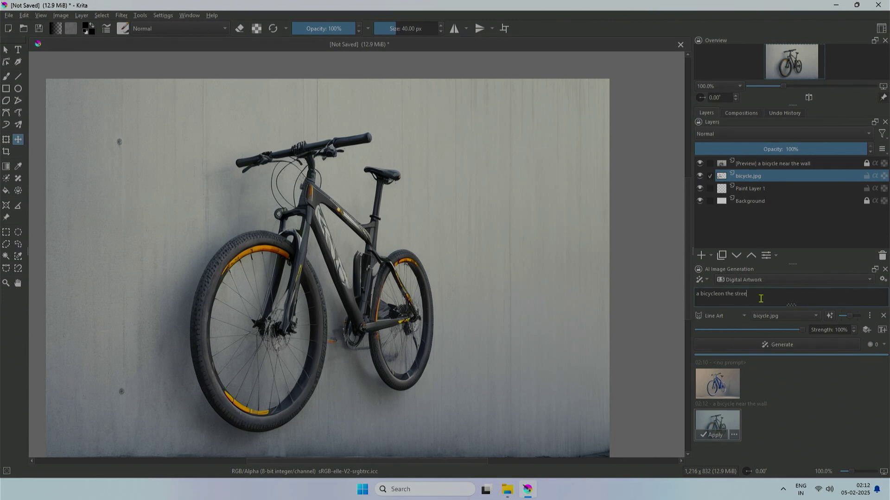
pyautogui.write(' the streets')
pyautogui.click(791, 348)
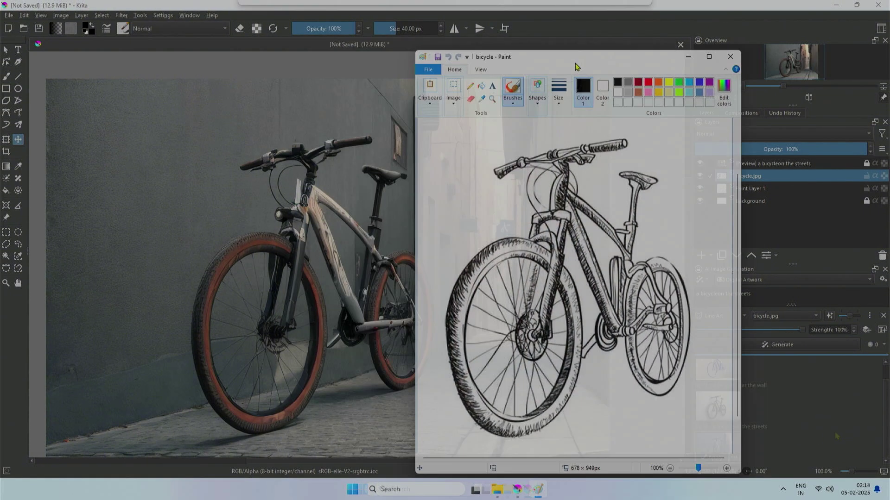
# - Drag the Sketching-Art-Lesson car sketch from the Images folder onto the Krita canvas
pyautogui.moveTo(575, 65); pyautogui.dragTo(649, 48)
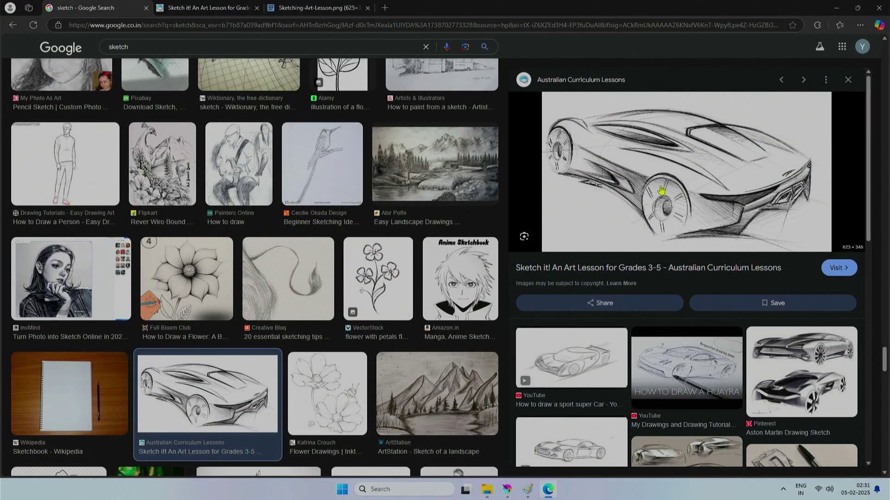
pyautogui.scroll(-5, 663, 176)
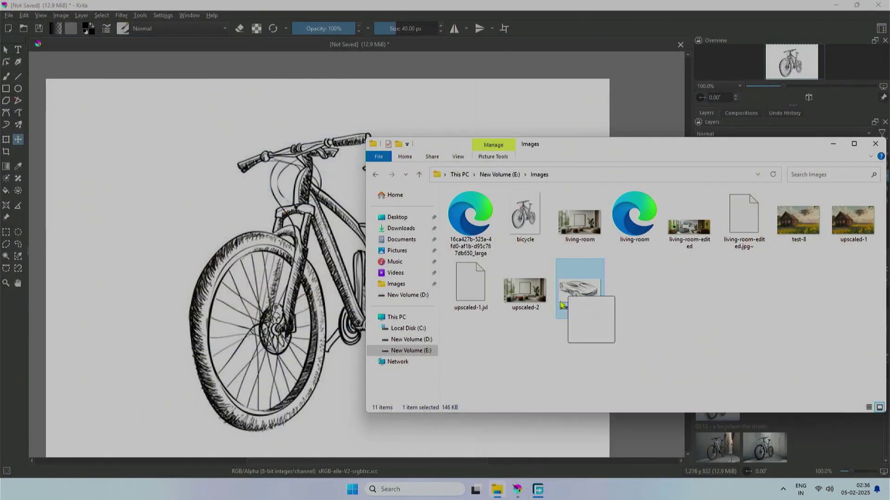
pyautogui.moveTo(570, 297); pyautogui.dragTo(249, 311)
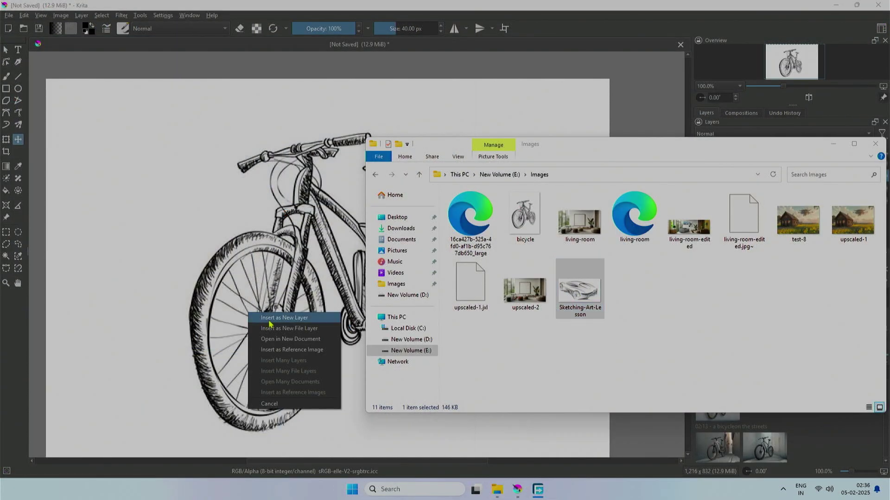
# - Insert the car sketch as a new layer, hide bicycle.jpg and centre the sketch
pyautogui.click(268, 320)
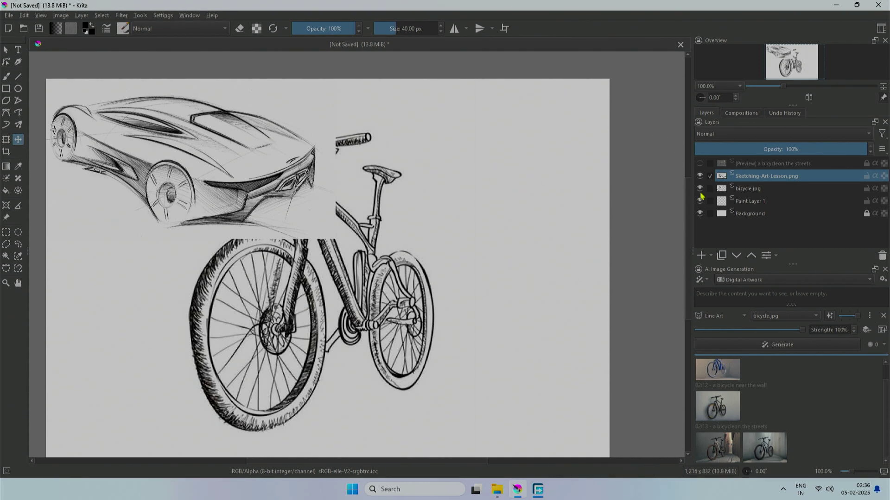
pyautogui.click(700, 189)
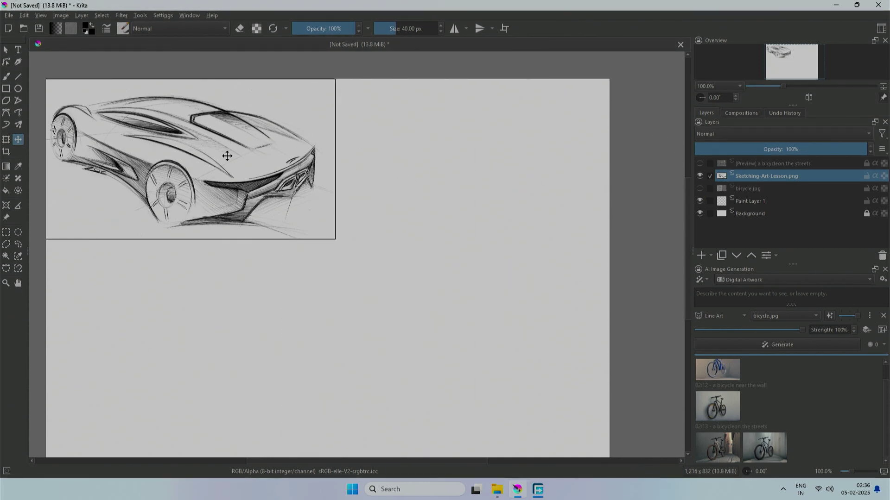
pyautogui.moveTo(212, 155); pyautogui.dragTo(336, 280)
# - Delete the bicycle.jpg layer and add a Line Art control layer from the car sketch
pyautogui.rightClick(742, 180)
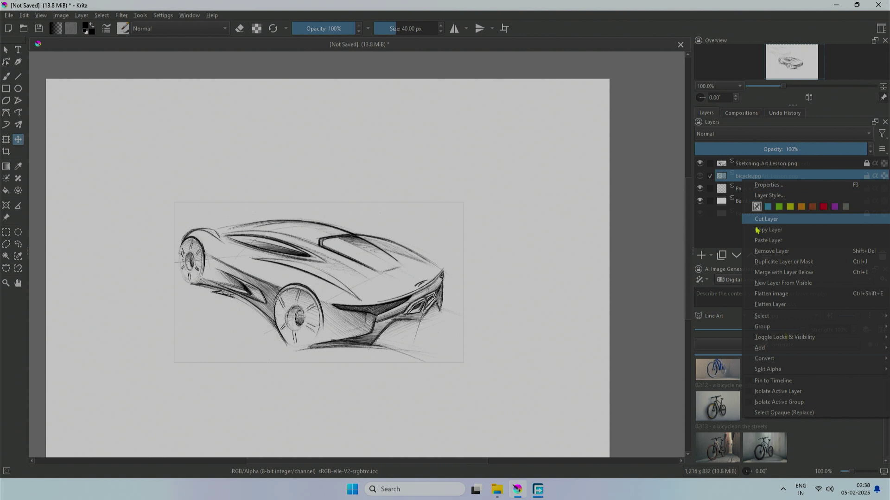
pyautogui.click(760, 252)
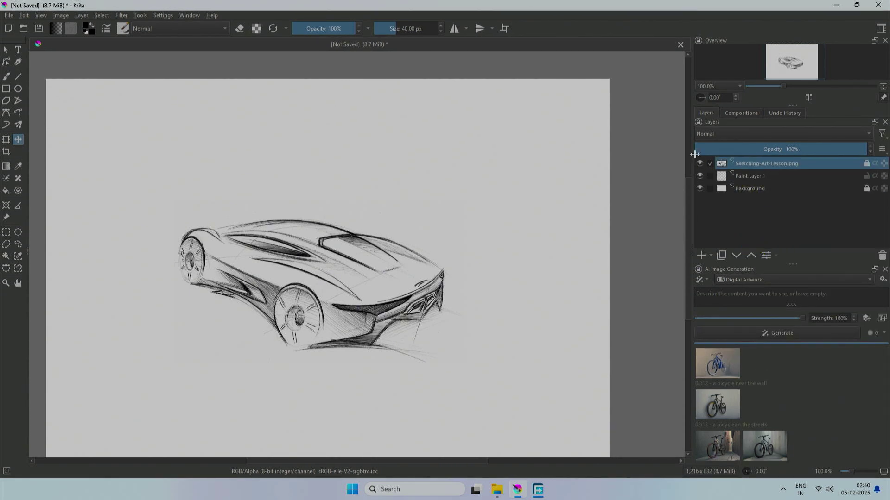
pyautogui.click(699, 163)
pyautogui.click(699, 163)
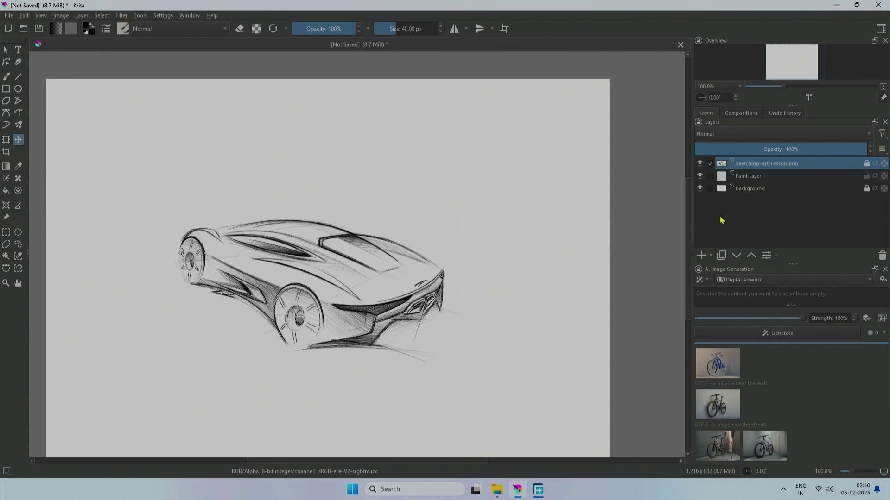
pyautogui.click(867, 319)
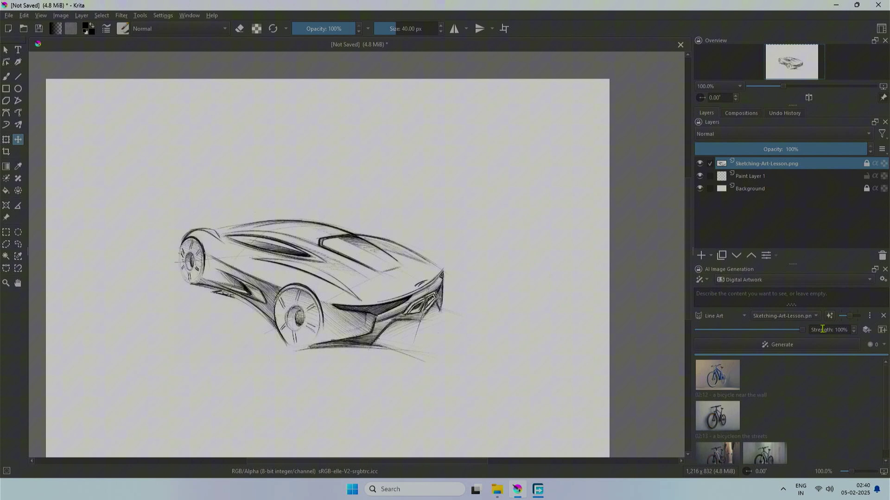
# - Generate car renders with no prompt and preview both result thumbnails
pyautogui.click(774, 346)
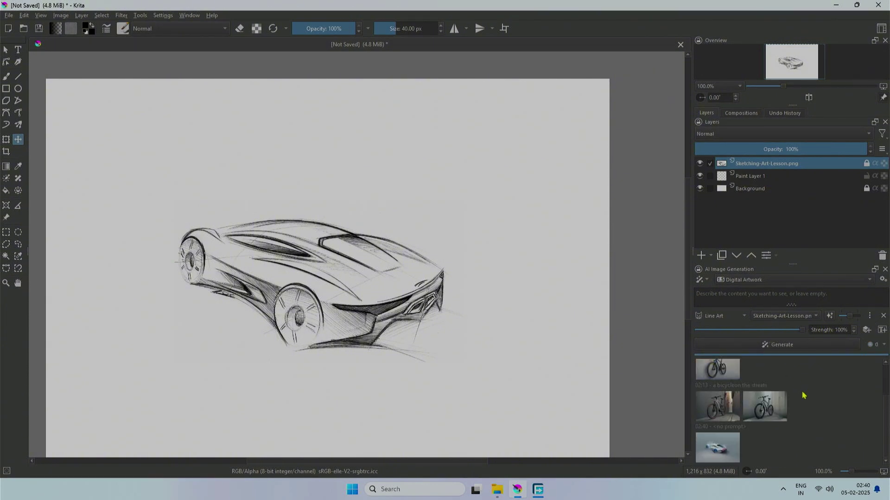
pyautogui.click(710, 456)
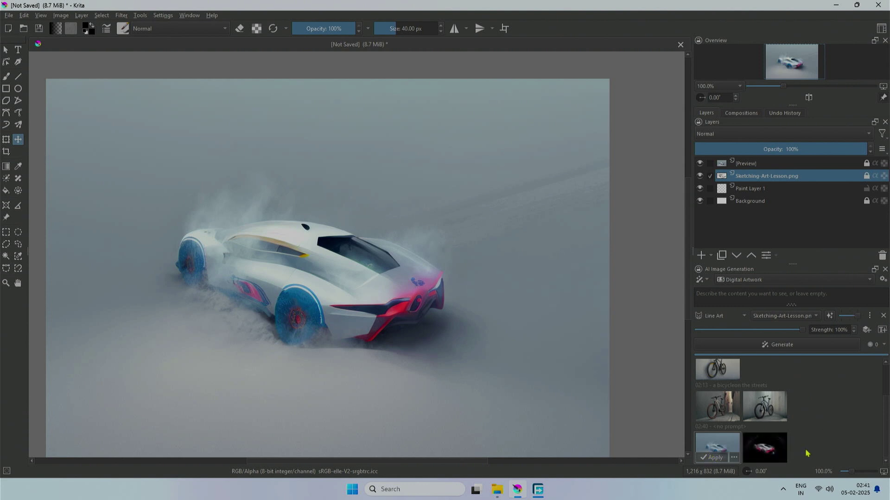
pyautogui.click(771, 456)
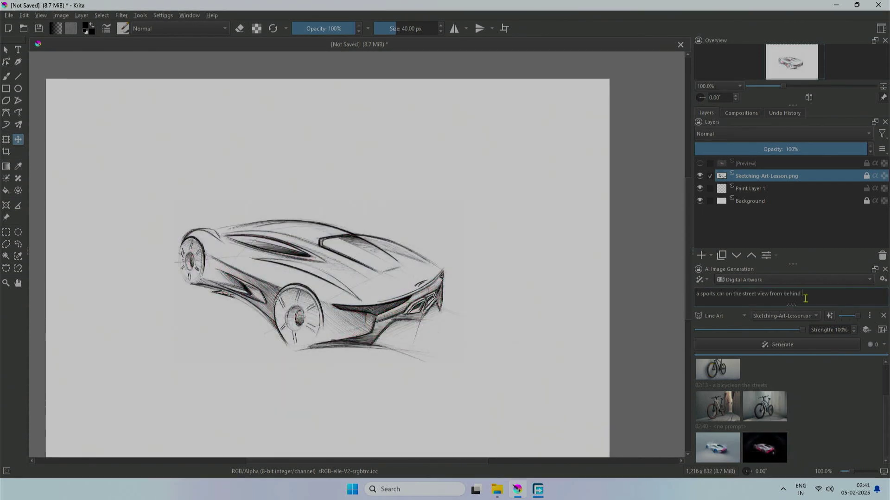
# - Generate a grey sports car render on a road and toggle its preview against the sketch
pyautogui.click(788, 345)
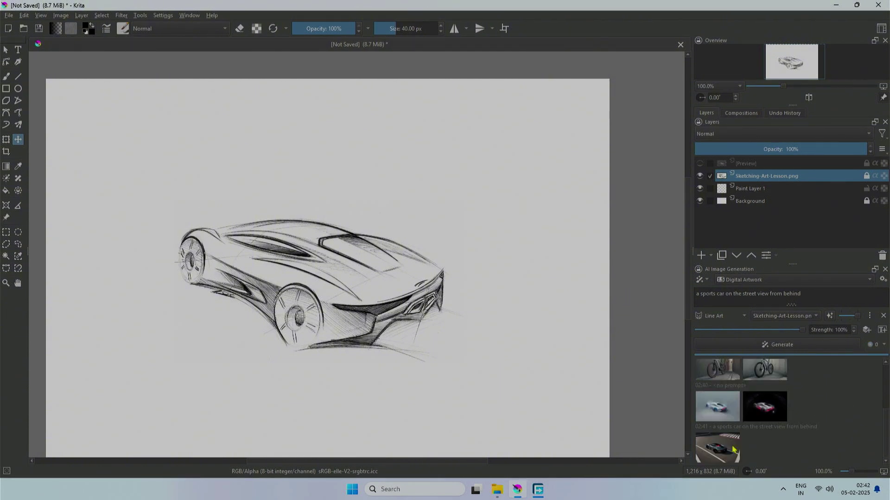
pyautogui.click(713, 452)
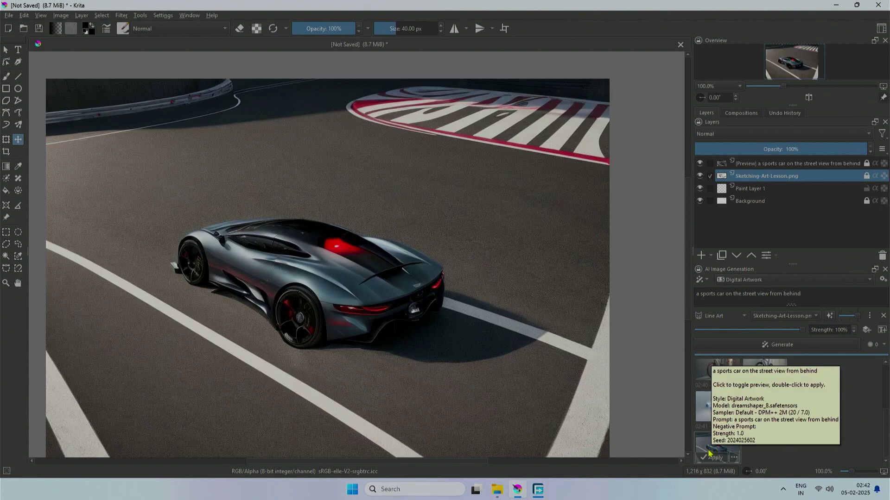
pyautogui.click(761, 449)
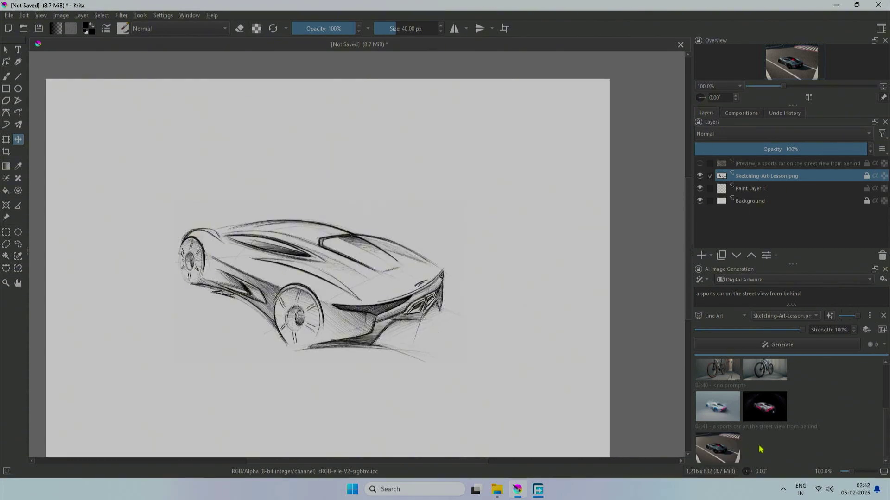
pyautogui.click(725, 452)
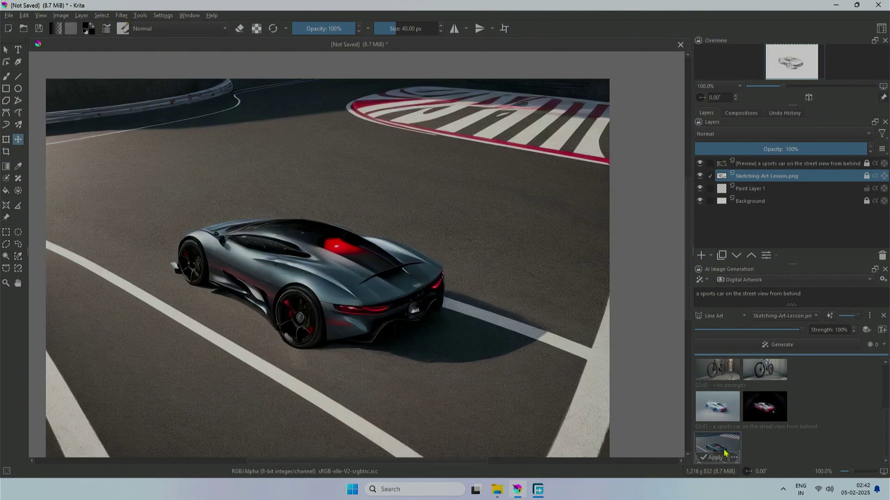
# - Compare the grey car render with the sketch once more, then minimize the browser
pyautogui.click(771, 456)
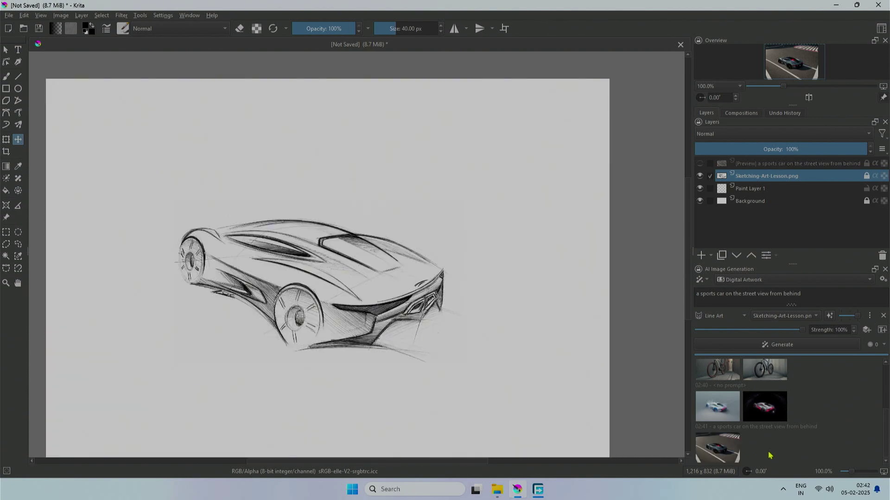
pyautogui.click(727, 453)
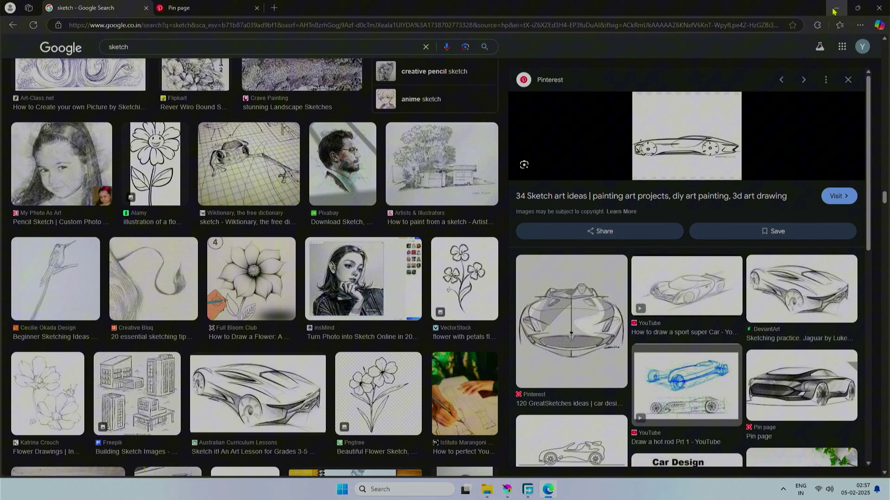
pyautogui.click(832, 9)
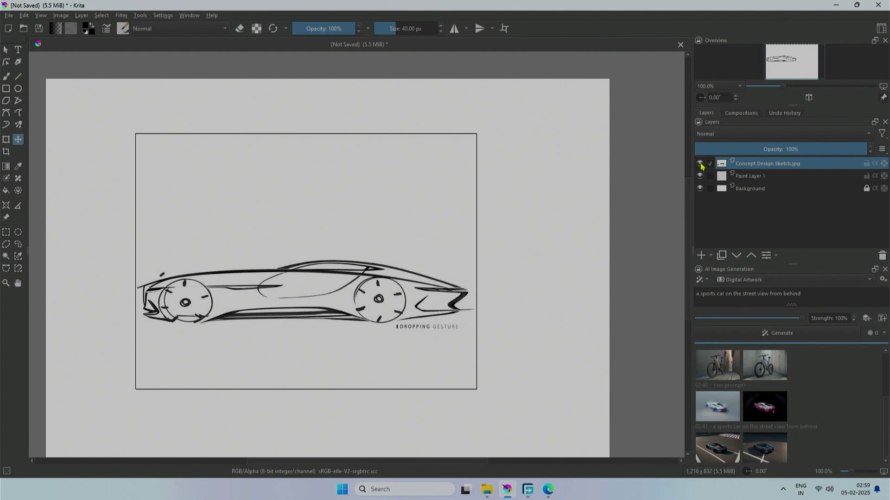
# - Add a blank Paint Layer 2 above the concept sketch and check both layers' visibility
pyautogui.click(700, 164)
pyautogui.click(700, 164)
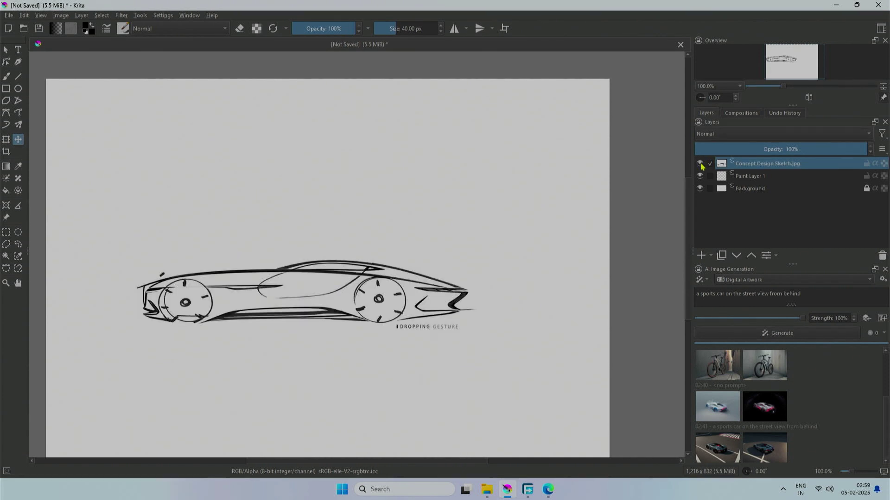
pyautogui.click(701, 255)
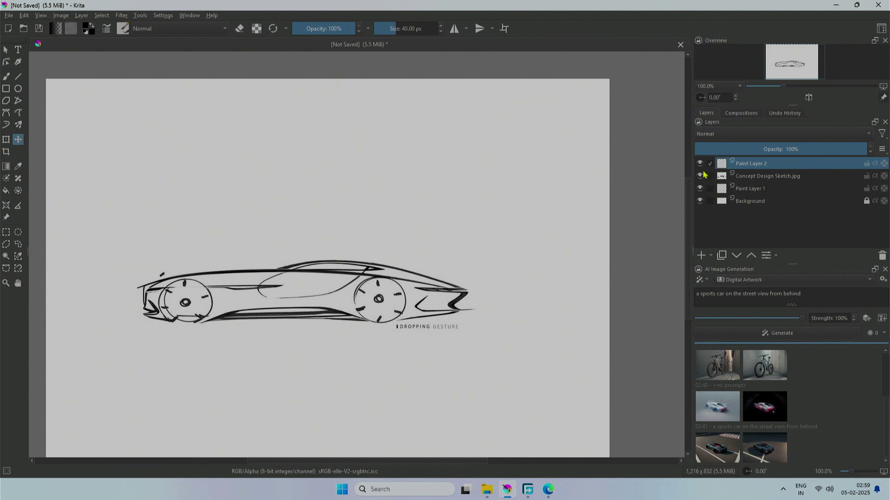
pyautogui.click(700, 175)
pyautogui.click(702, 164)
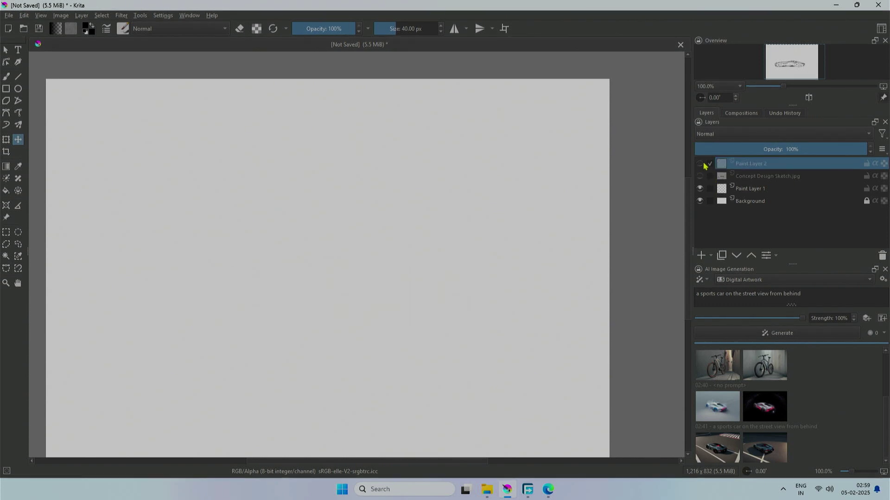
pyautogui.click(700, 164)
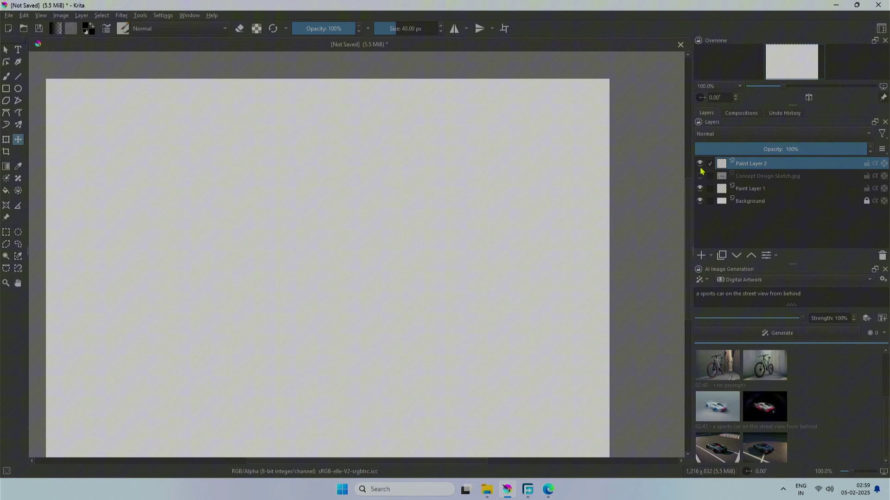
pyautogui.click(699, 176)
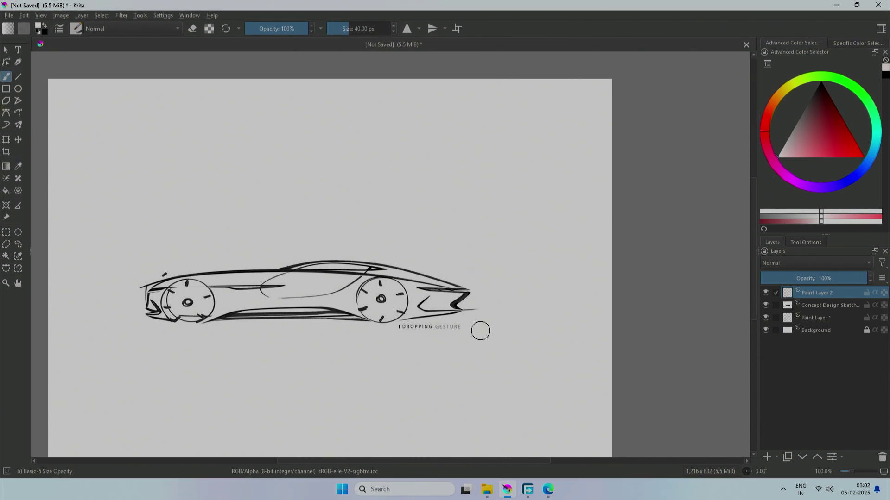
pyautogui.moveTo(463, 327); pyautogui.dragTo(405, 331)
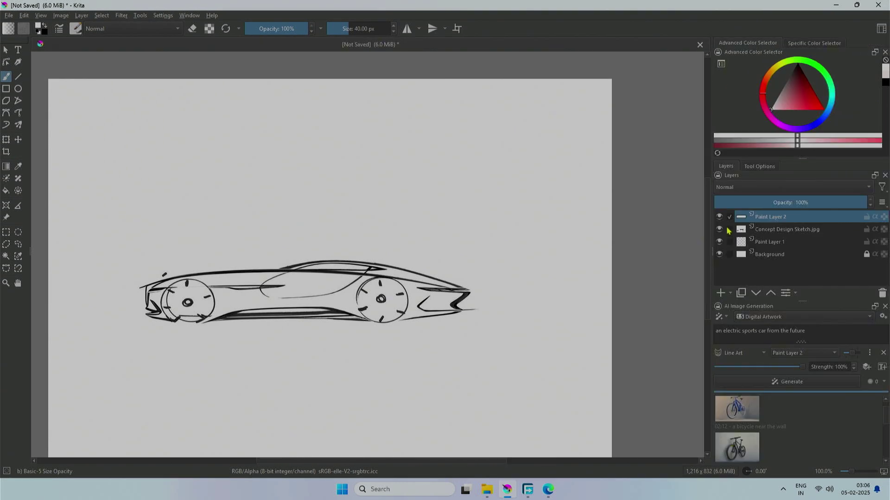
pyautogui.click(719, 229)
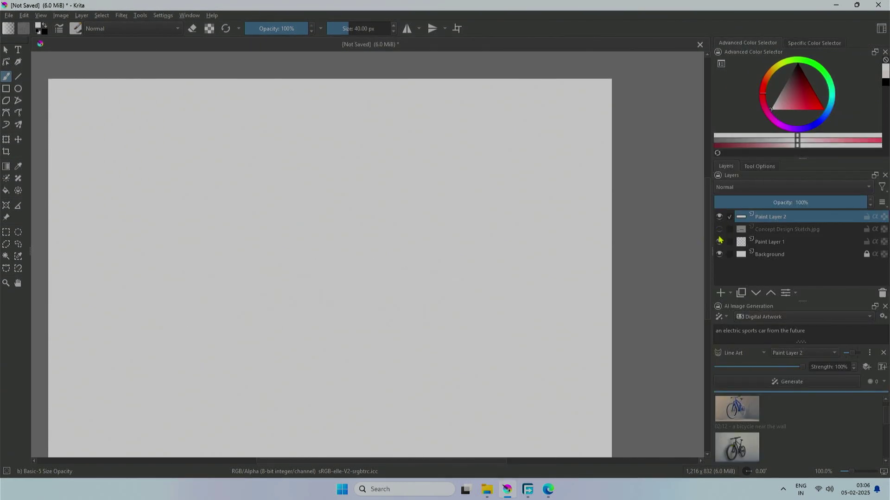
pyautogui.click(719, 241)
pyautogui.click(719, 254)
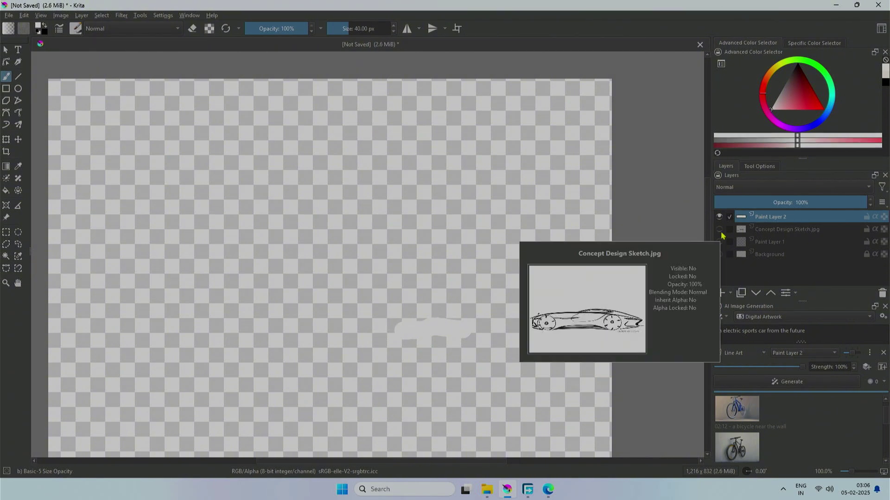
pyautogui.click(719, 230)
pyautogui.click(719, 242)
pyautogui.click(719, 254)
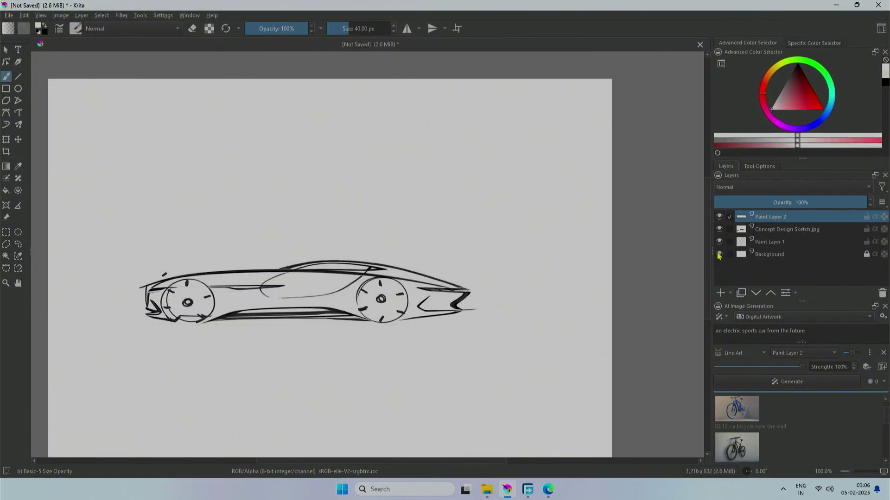
# - Create a Visible layer from all shown layers, then hide the four other layers
pyautogui.rightClick(765, 218)
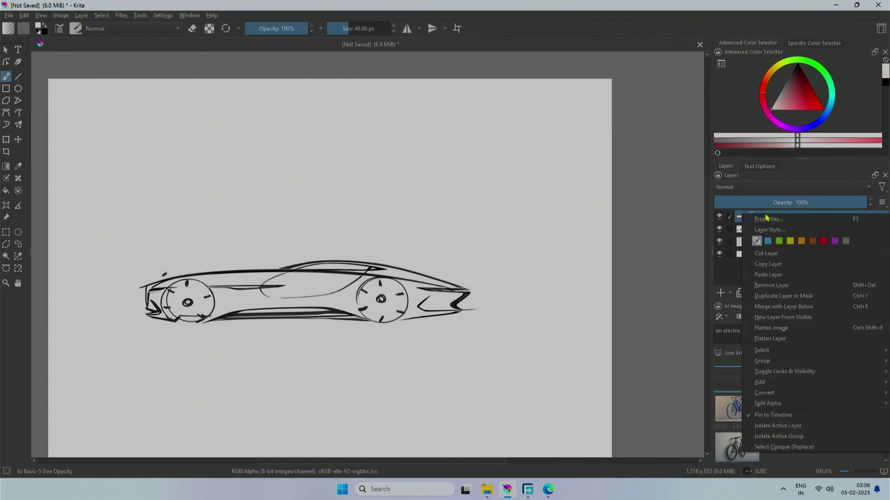
pyautogui.click(790, 318)
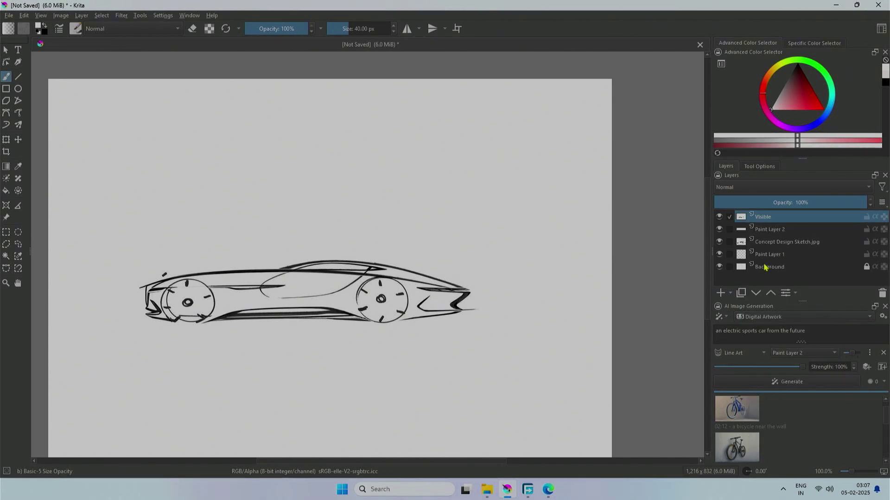
pyautogui.click(719, 229)
pyautogui.click(719, 242)
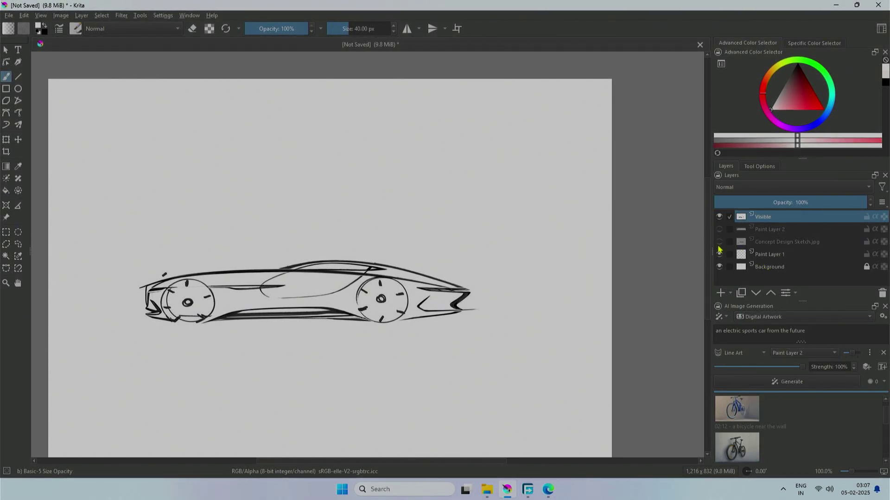
pyautogui.click(719, 254)
pyautogui.click(719, 267)
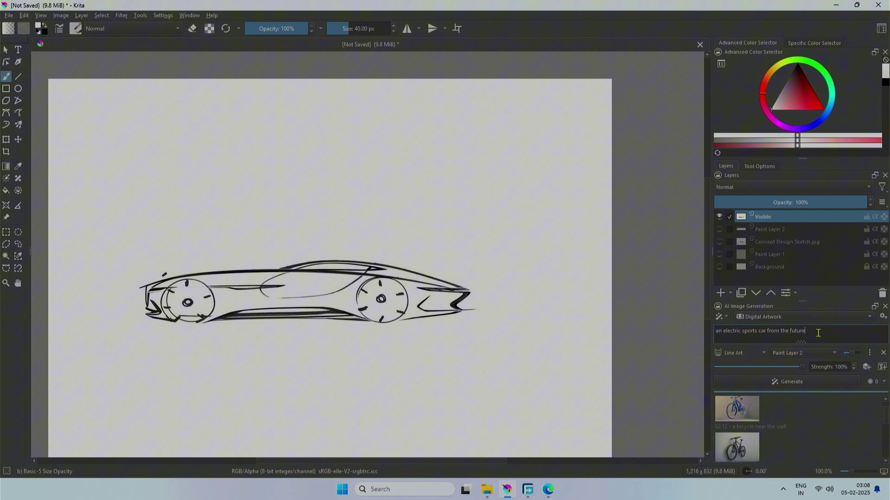
# - Use the Visible layer as line-art source, generate, and preview the lime-green electric car
pyautogui.click(791, 356)
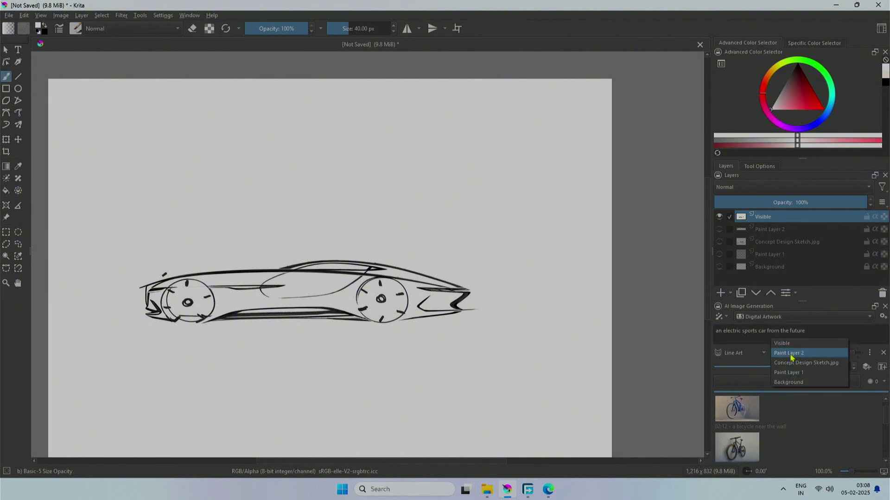
pyautogui.click(788, 344)
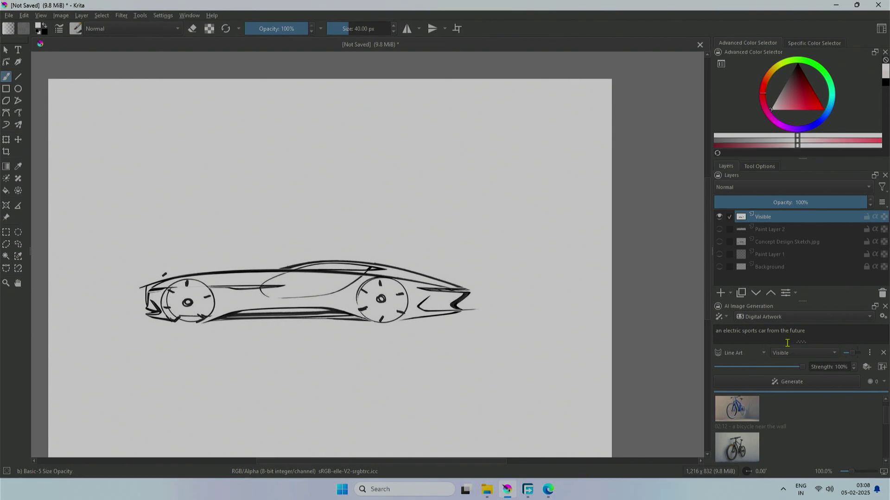
pyautogui.click(787, 381)
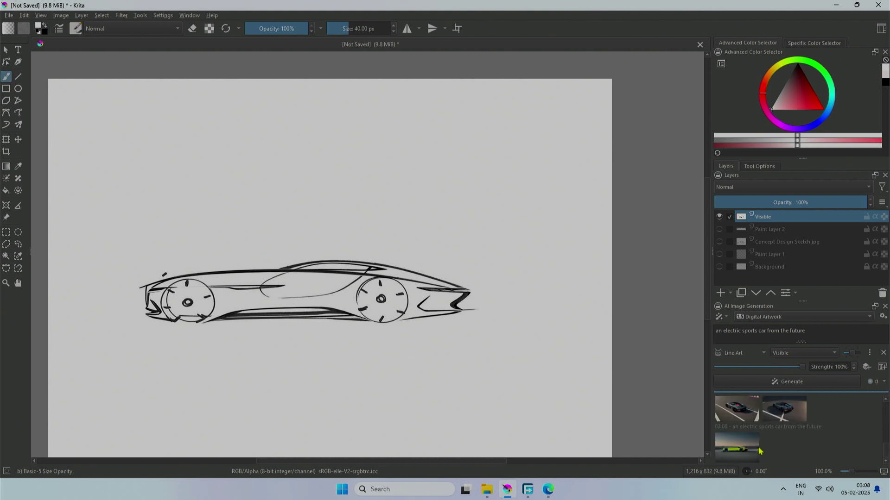
pyautogui.click(753, 448)
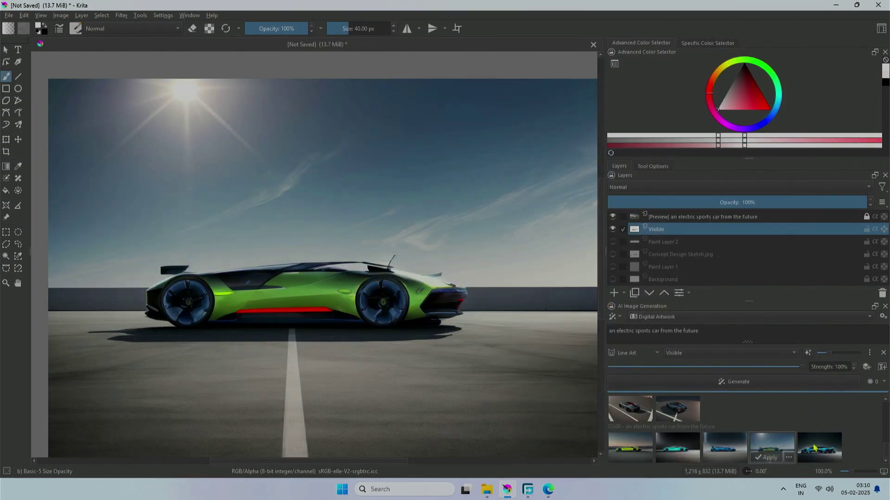
# - Preview the blue and grey sketch-style results, then refine the line art at 50% strength
pyautogui.click(814, 447)
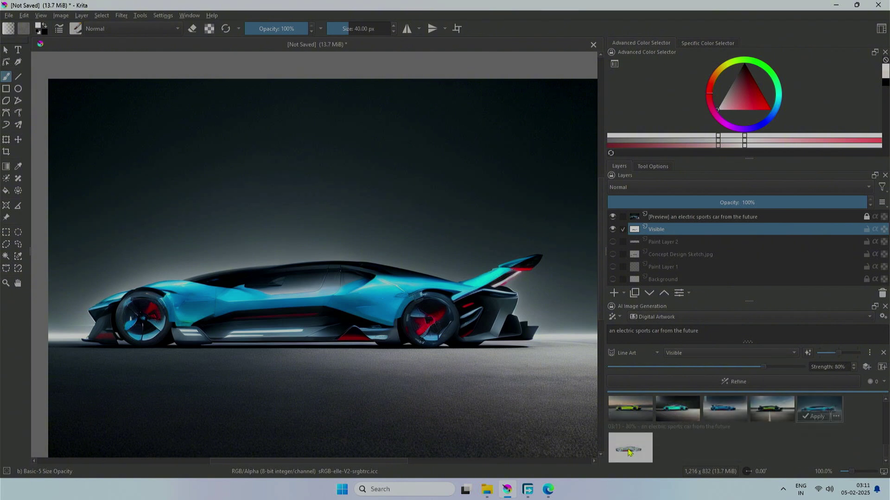
pyautogui.click(629, 448)
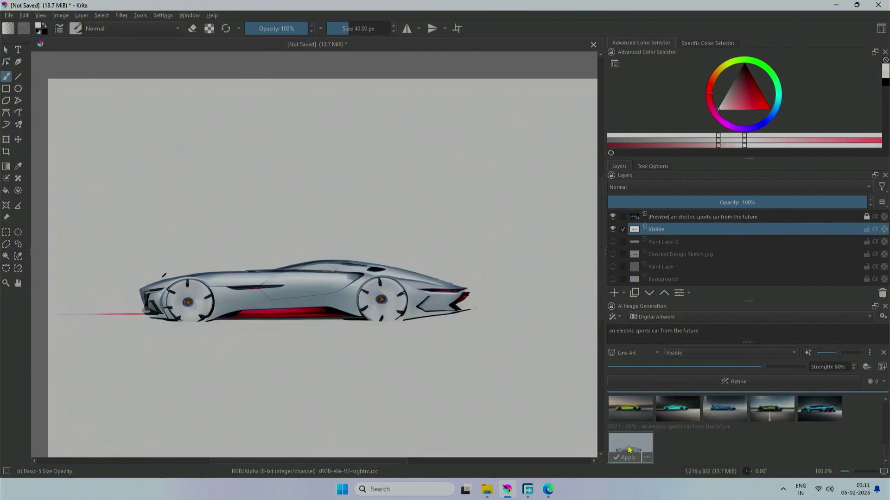
pyautogui.click(701, 370)
pyautogui.click(712, 385)
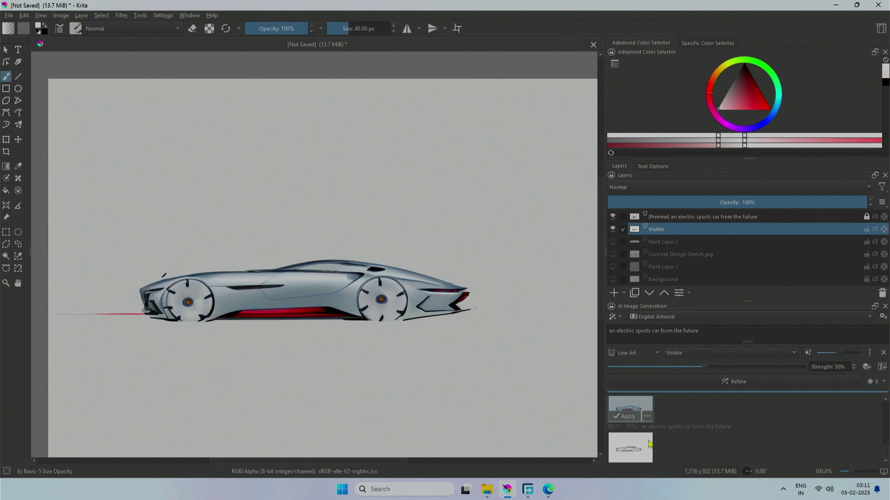
# - Raise strength to 60% and preview the refined grey car with a red underside stripe
pyautogui.click(646, 446)
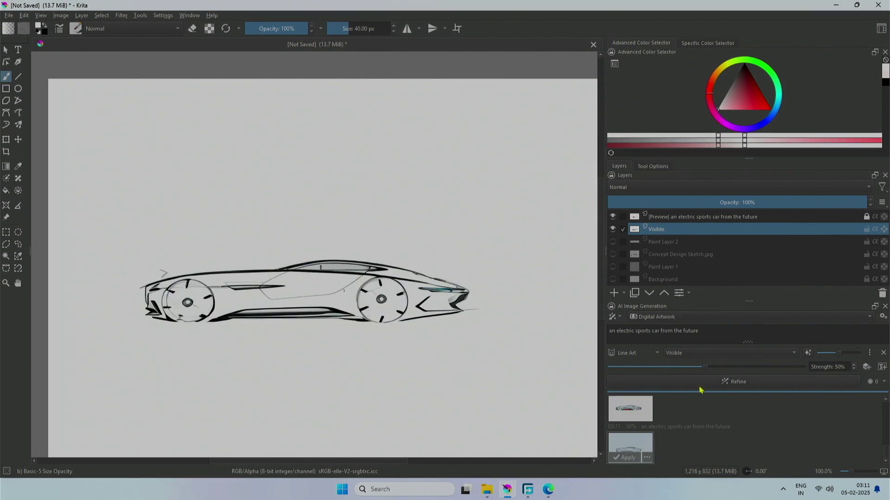
pyautogui.click(786, 368)
pyautogui.click(633, 408)
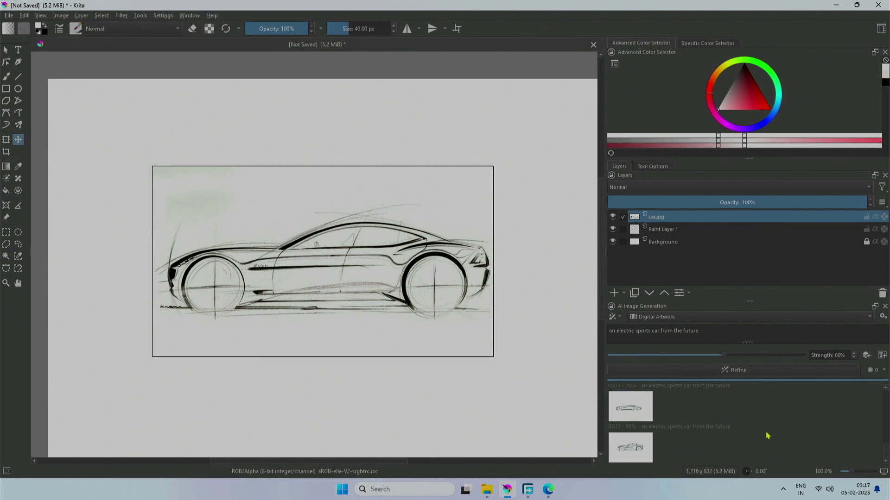
# - Preview the second refined car, then refine the car.jpg sketch again at 40% strength
pyautogui.click(647, 446)
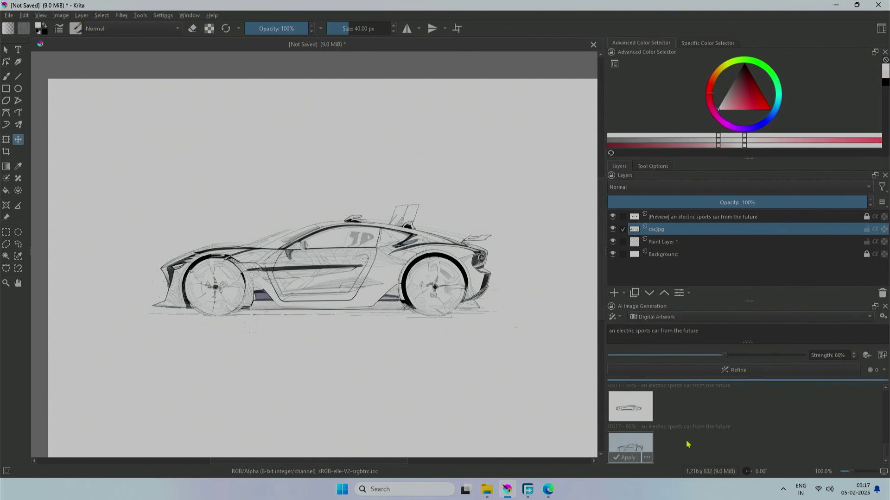
pyautogui.moveTo(724, 355); pyautogui.dragTo(686, 355)
pyautogui.click(737, 371)
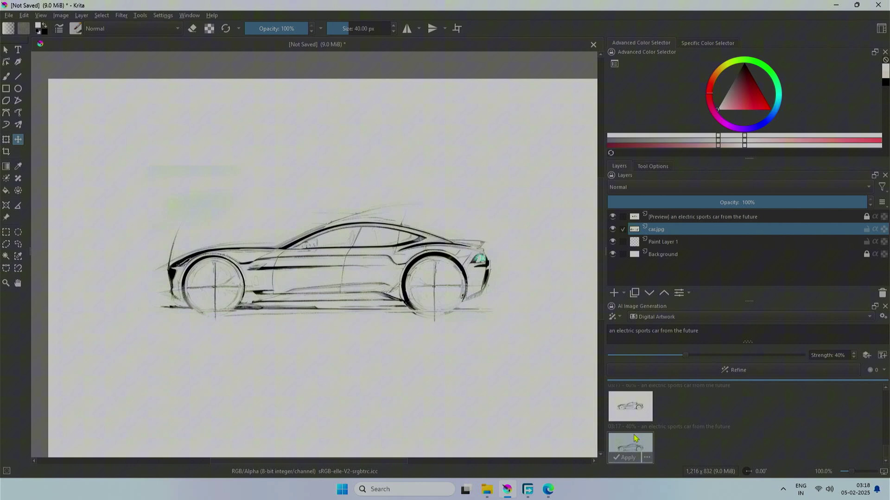
pyautogui.moveTo(632, 436)
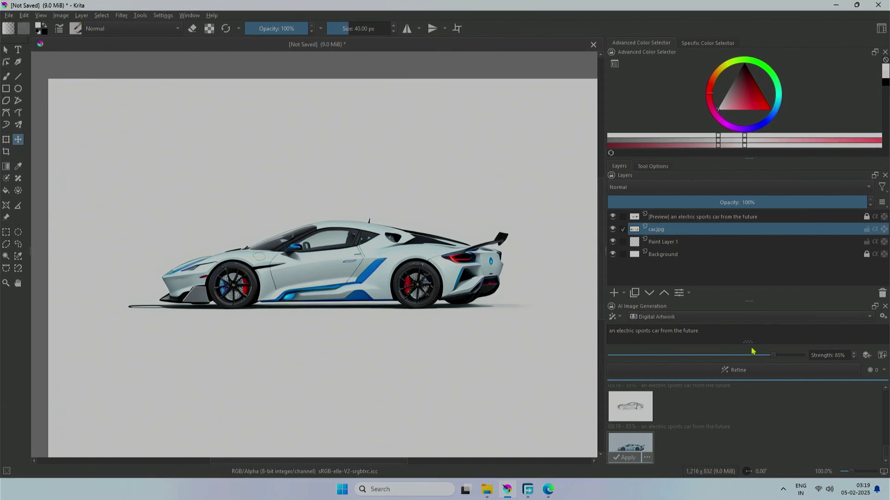
# - Apply the white-and-blue car render as a generated layer and preview the second sketch-style result
pyautogui.click(744, 365)
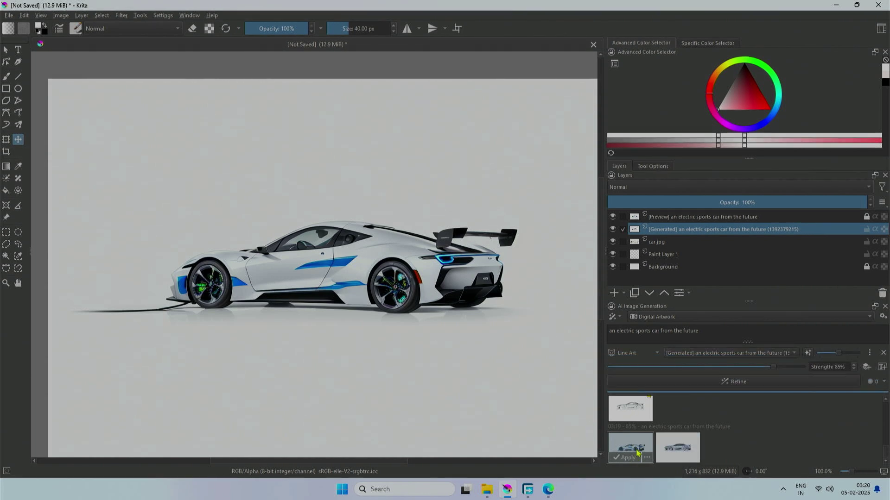
pyautogui.click(677, 453)
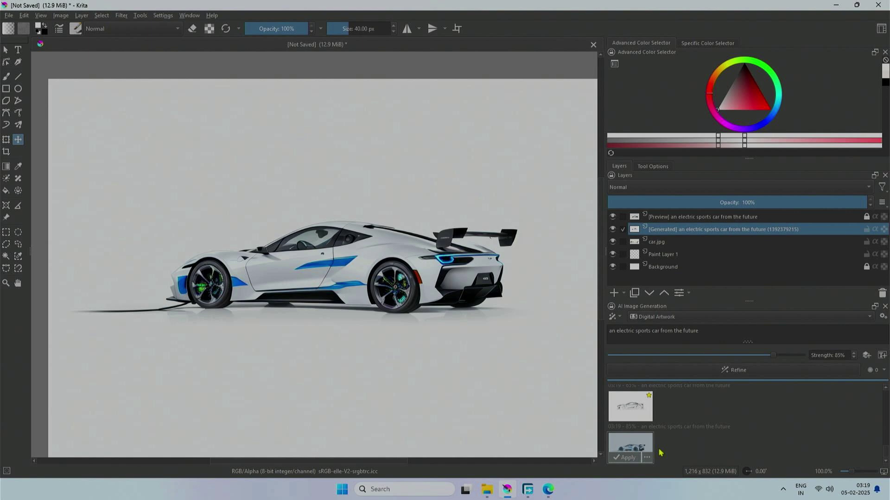
# - Add a Line Art control from the generated car layer and preview the pale blue car result
pyautogui.click(632, 408)
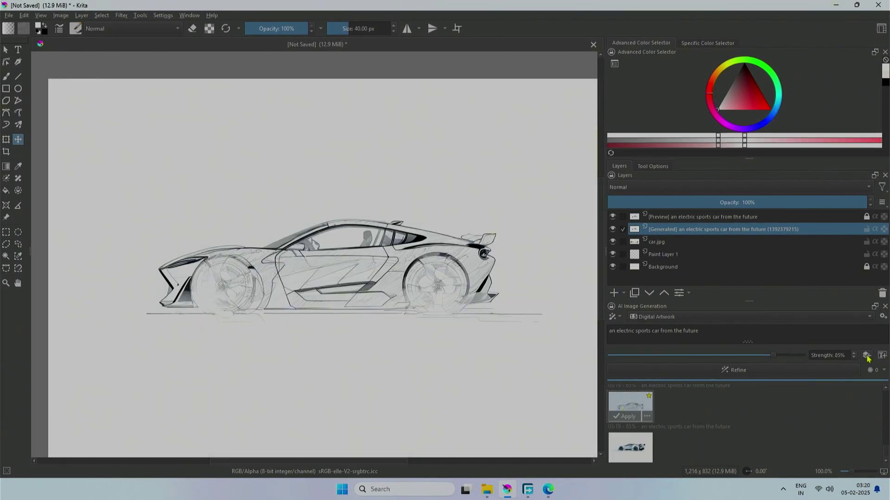
pyautogui.click(866, 355)
pyautogui.click(681, 453)
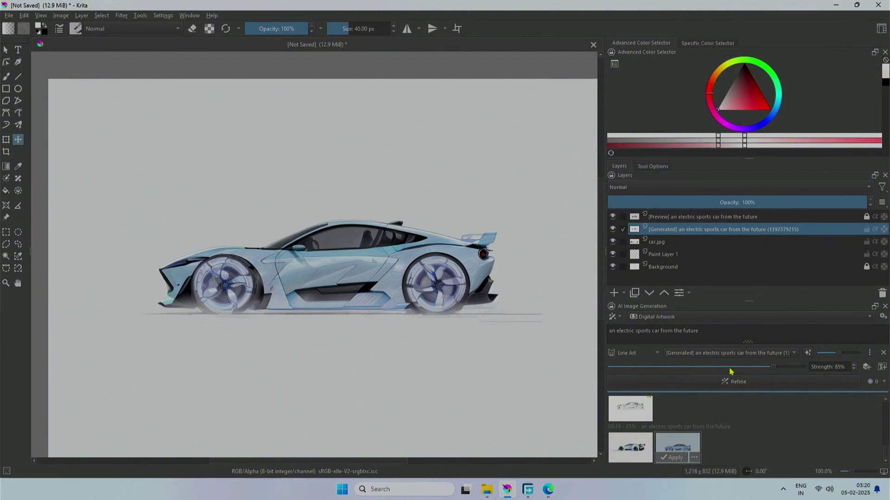
pyautogui.scroll(-1, 662, 422)
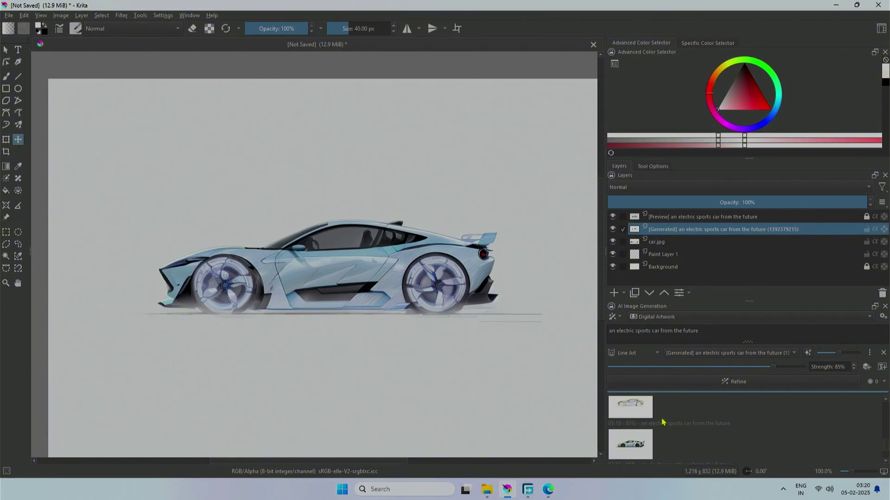